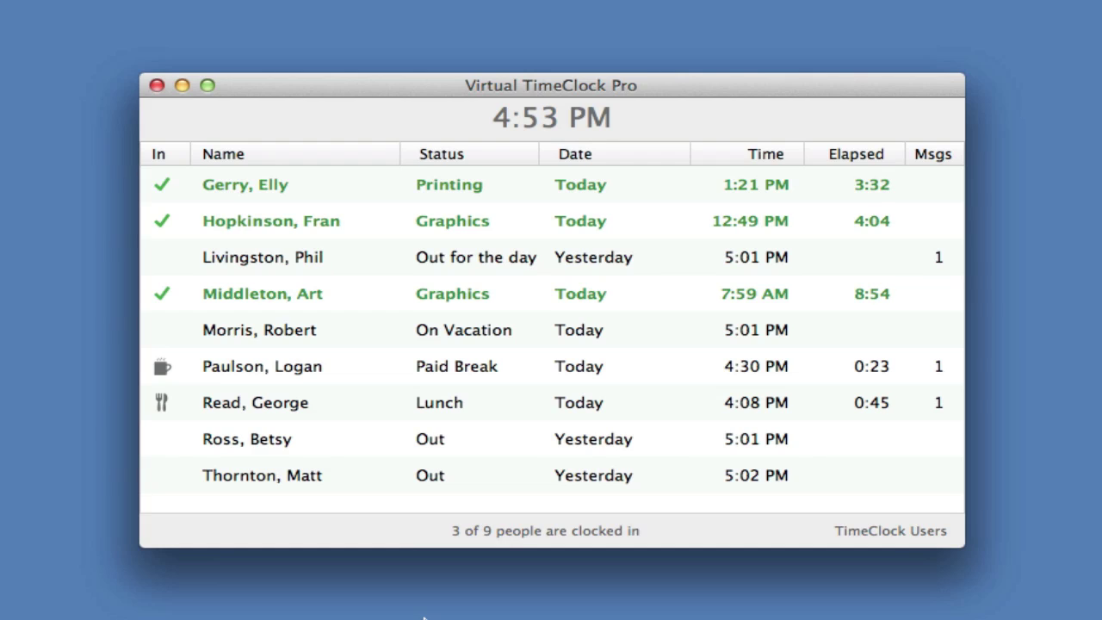
Step: Unlock the second-to-last employee's status with her password and clock her in on Graphics
double_click(379, 444)
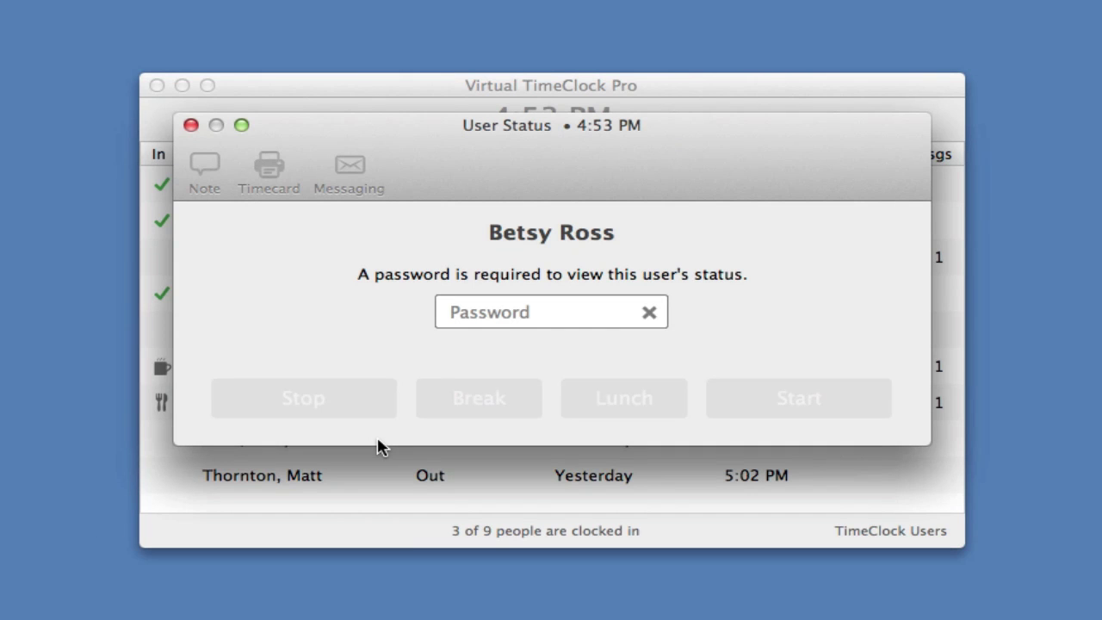
text(•••••)
key(Return)
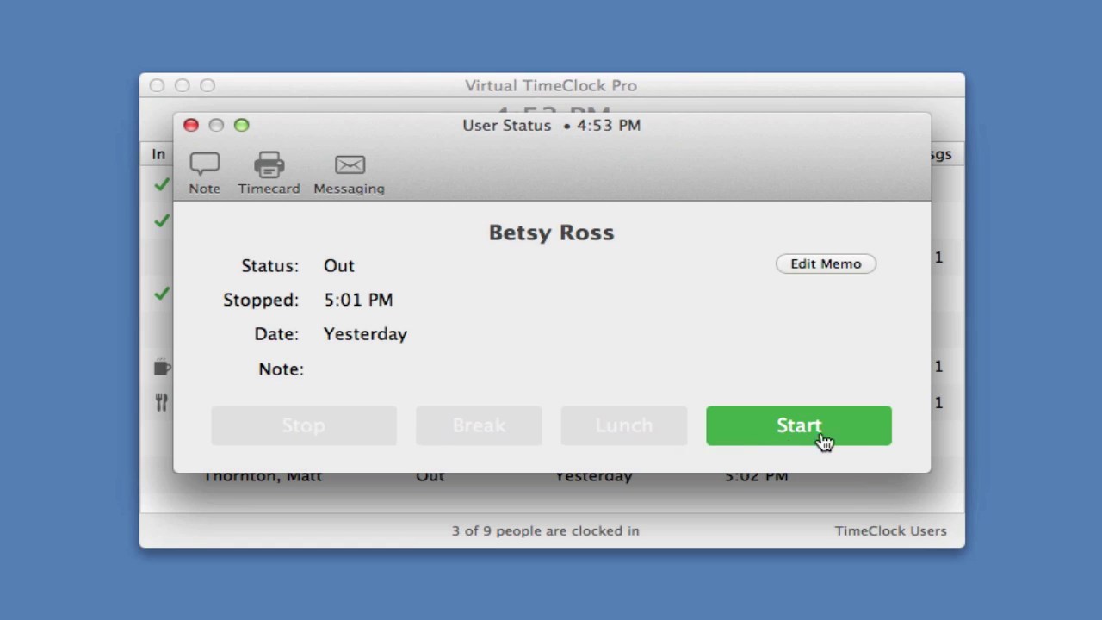
click(880, 426)
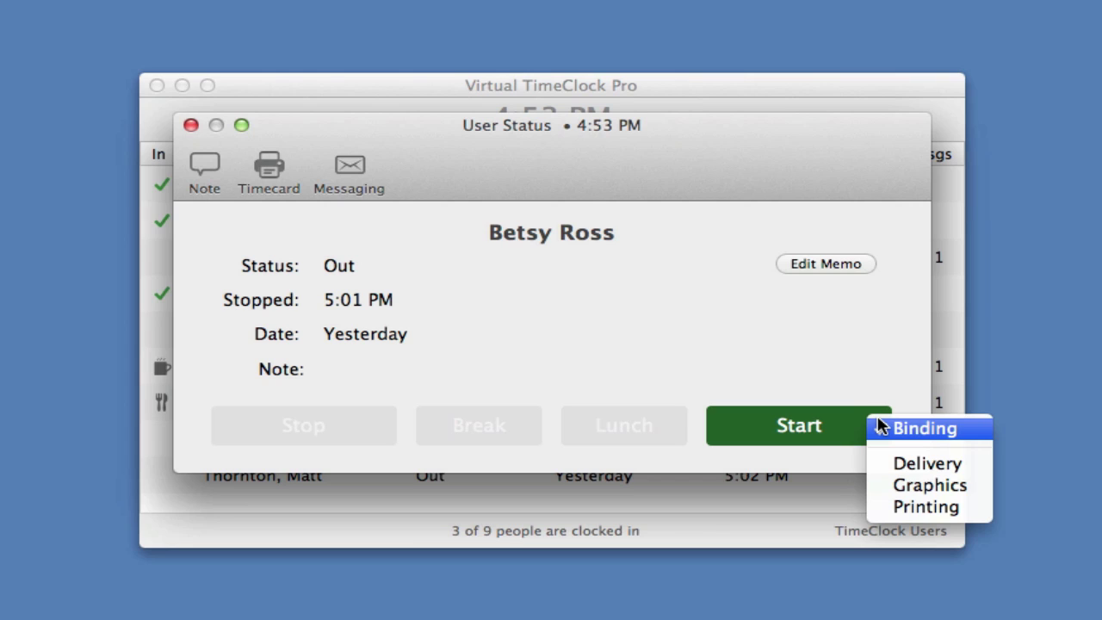
click(902, 484)
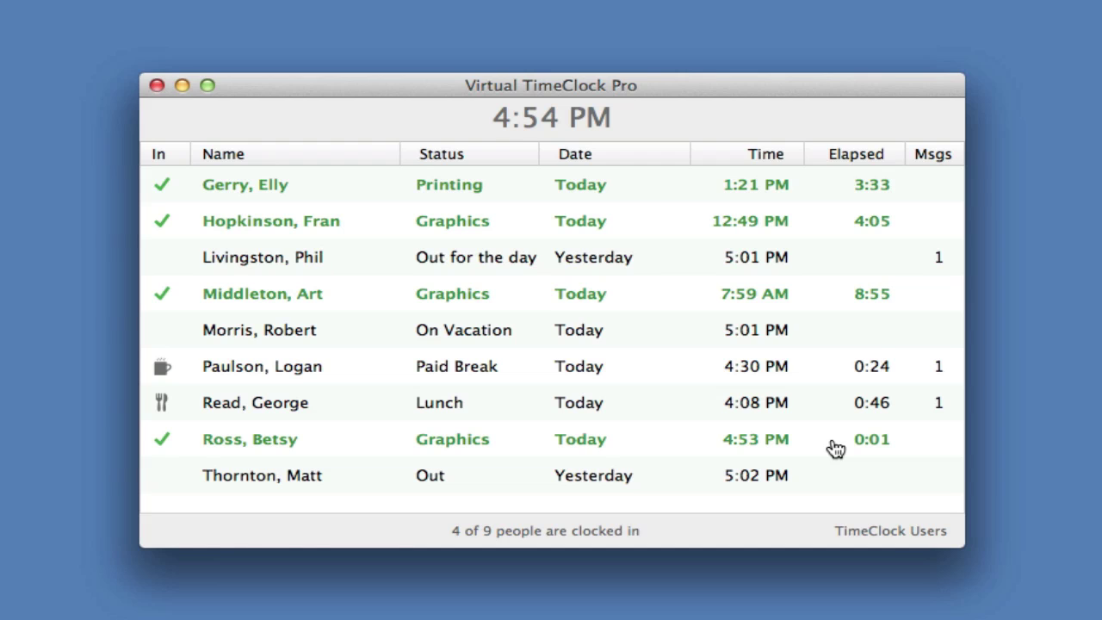
Step: Unlock the second-to-last employee's status with her password and start her lunch
double_click(459, 448)
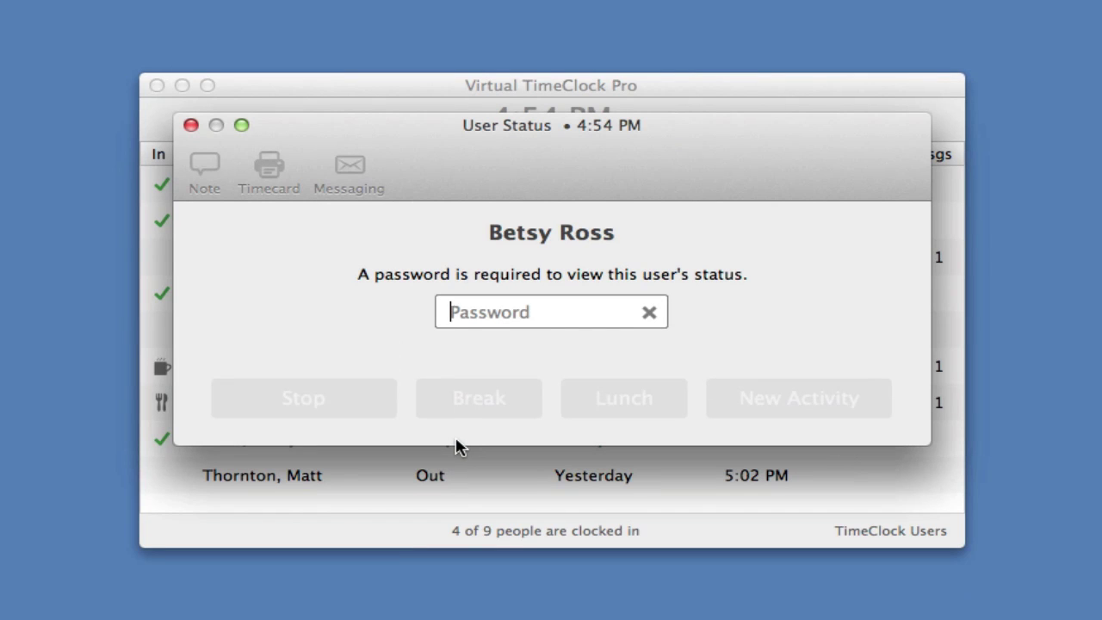
text(•••••)
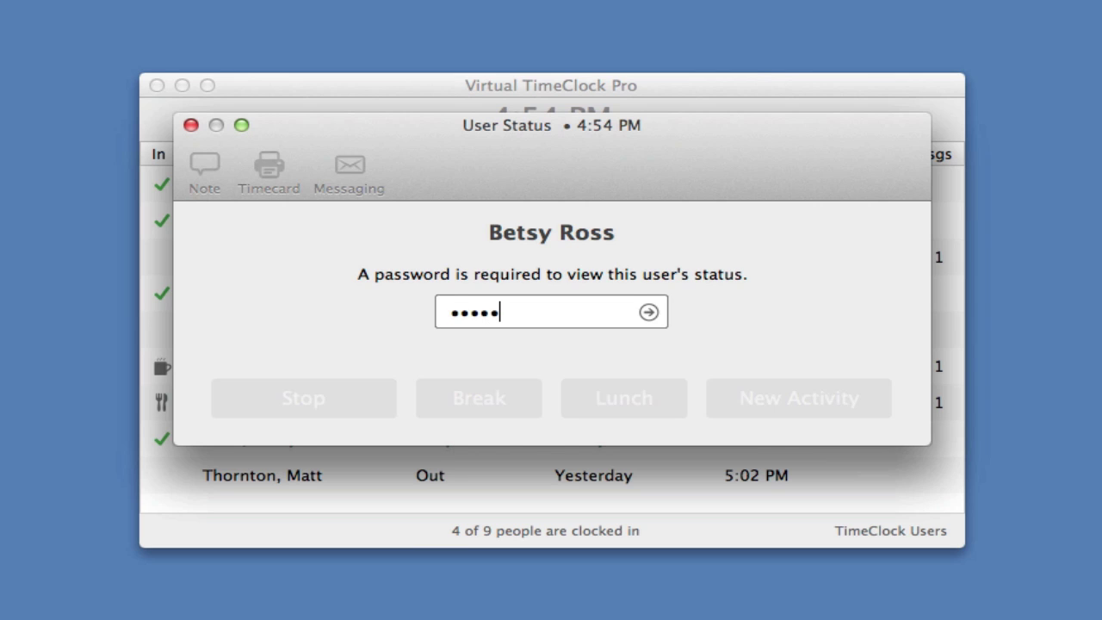
key(Return)
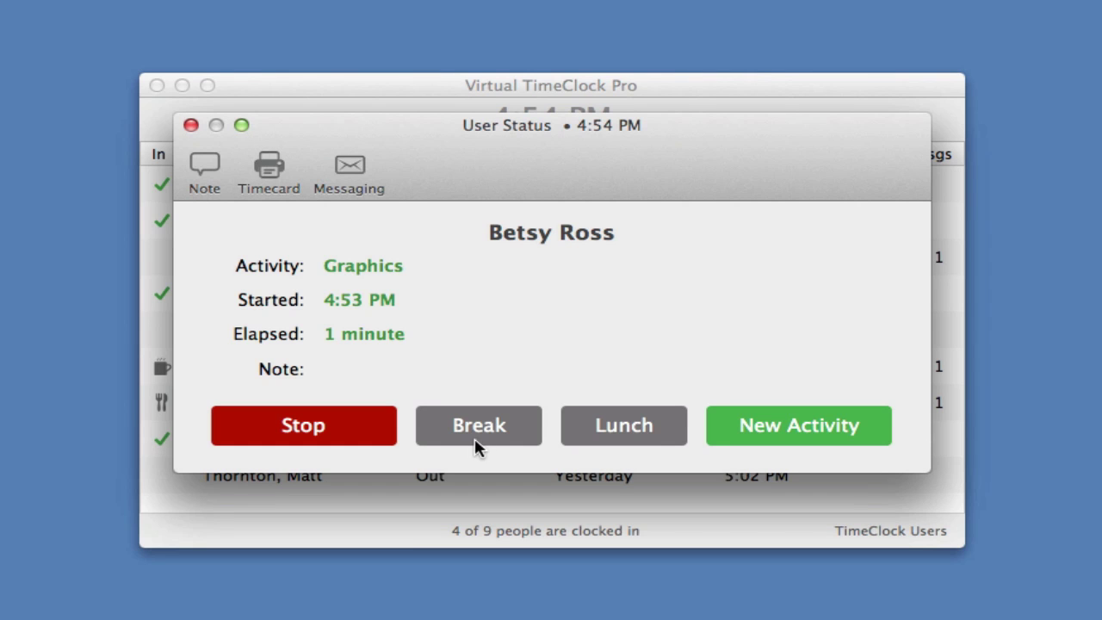
click(626, 437)
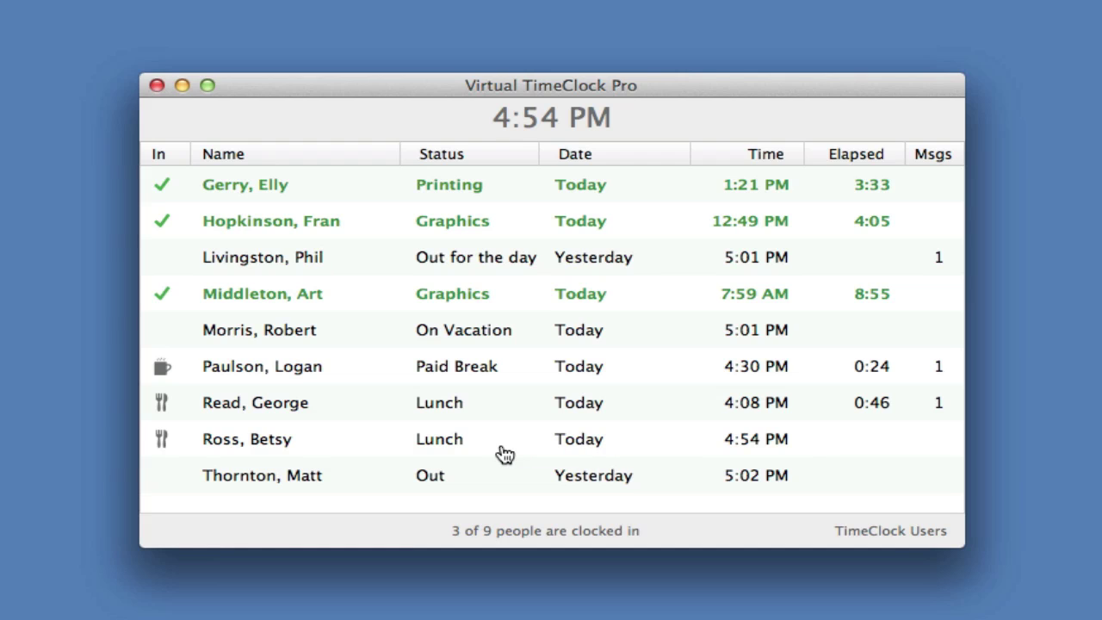
Step: Reopen her status with the password, view her Timecard detail report, then close it
double_click(476, 450)
text(*****)
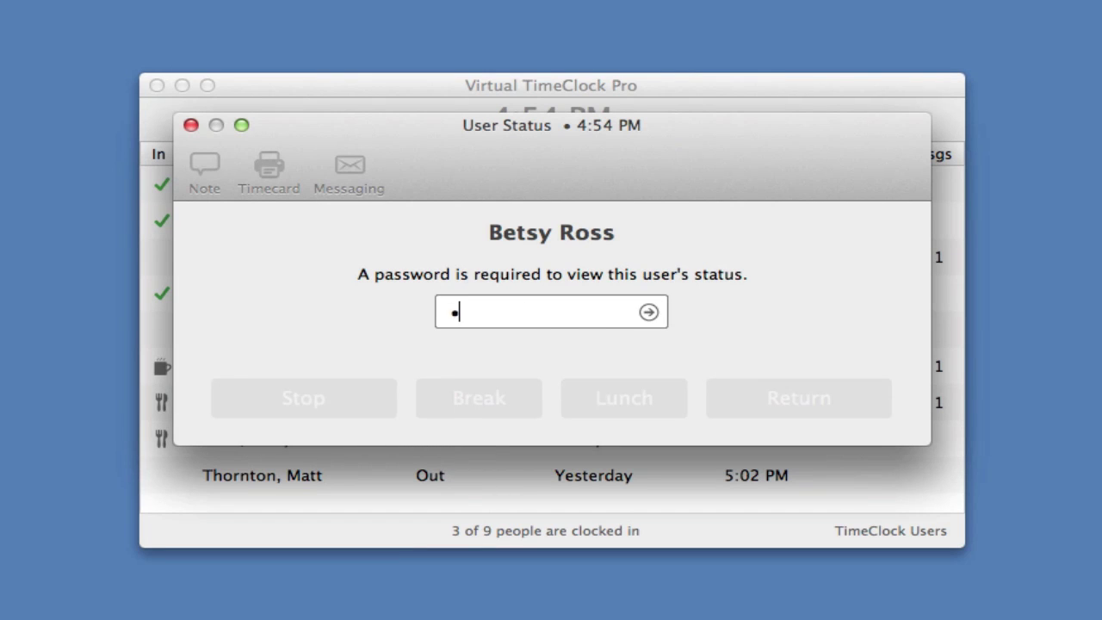
key(Return)
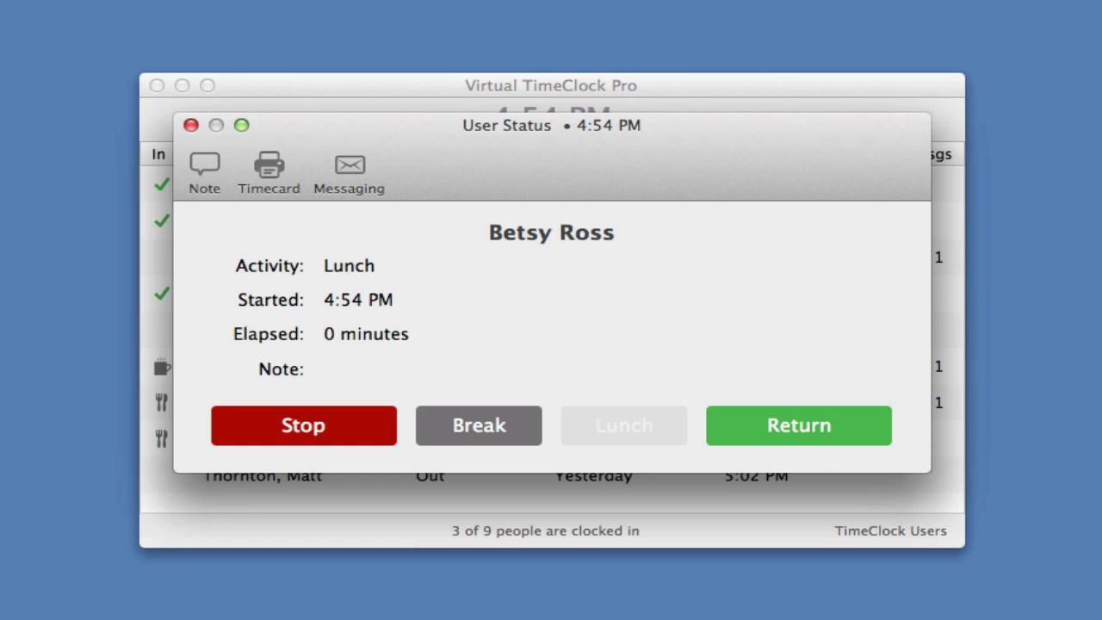
click(269, 172)
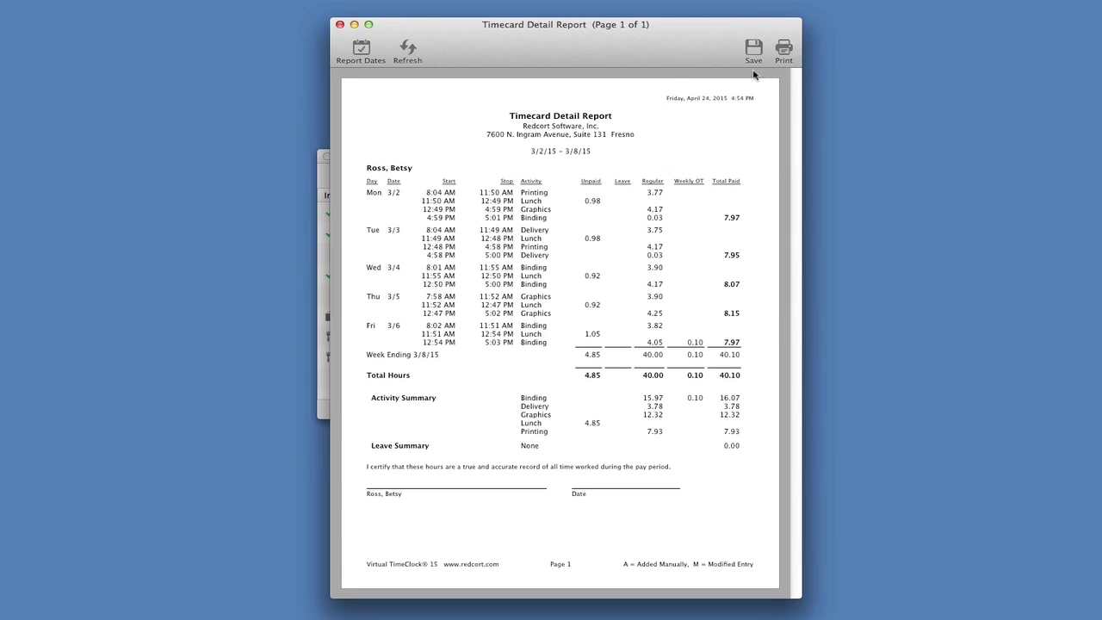
click(340, 26)
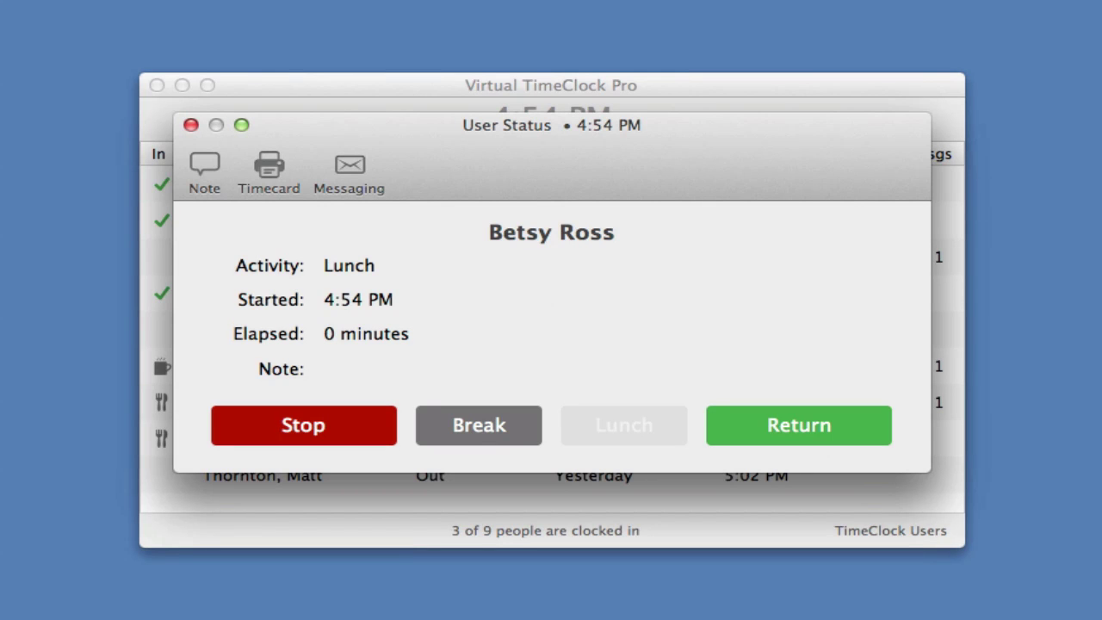
Step: Close the employee's status and enter administration mode using the administrator password
click(192, 125)
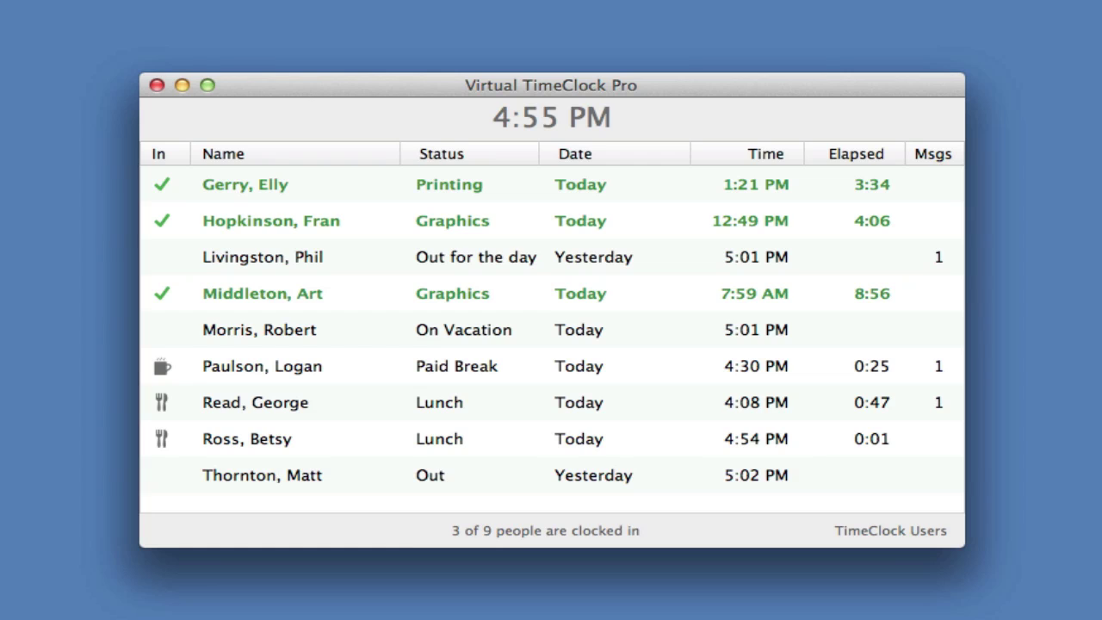
key(super+shift+a)
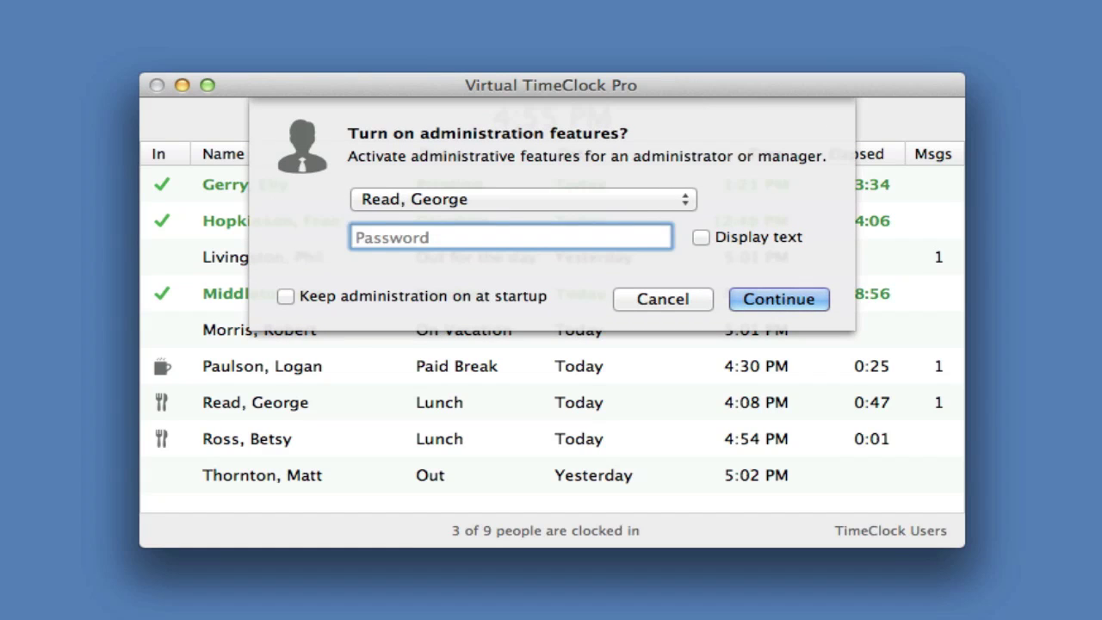
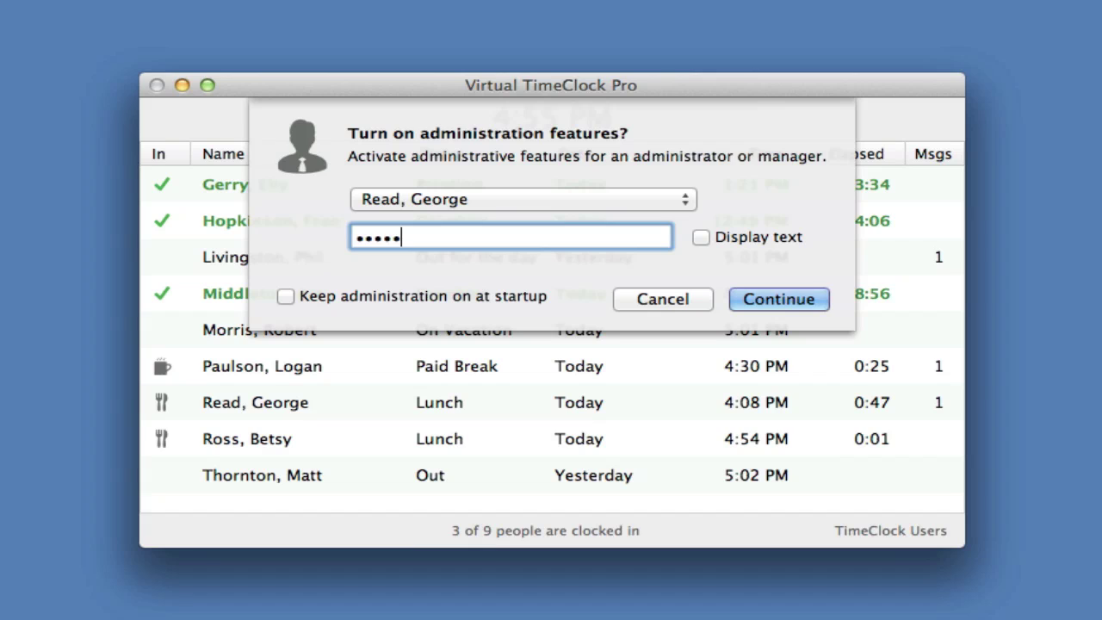
key(Return)
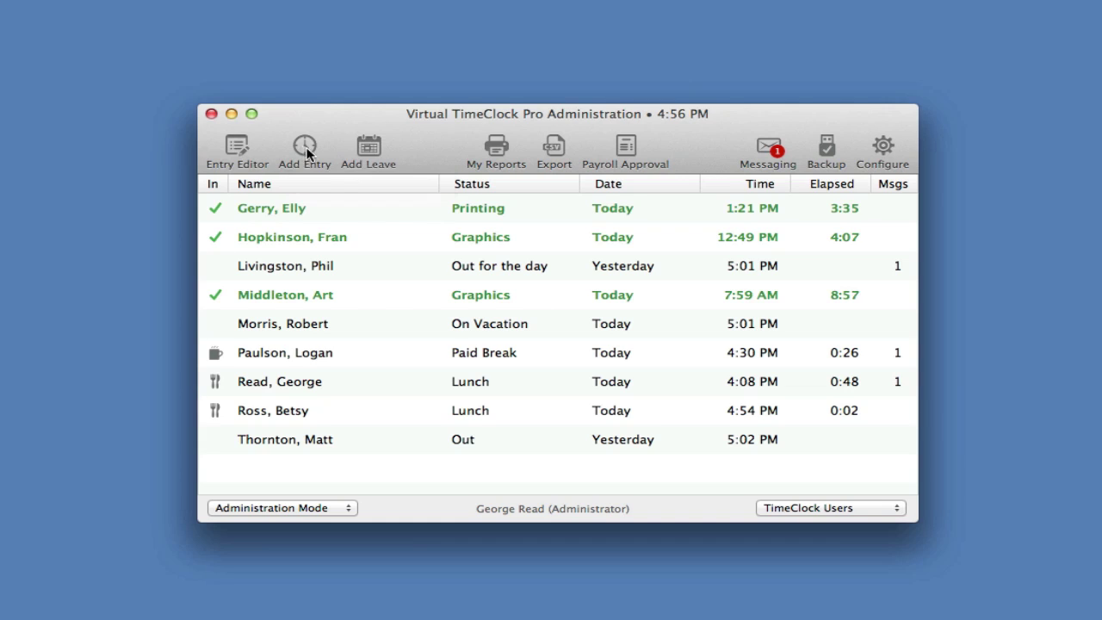
Step: Add an 8-hour Sick Leave entry on 4/24/2015 for the last employee and save it
click(368, 151)
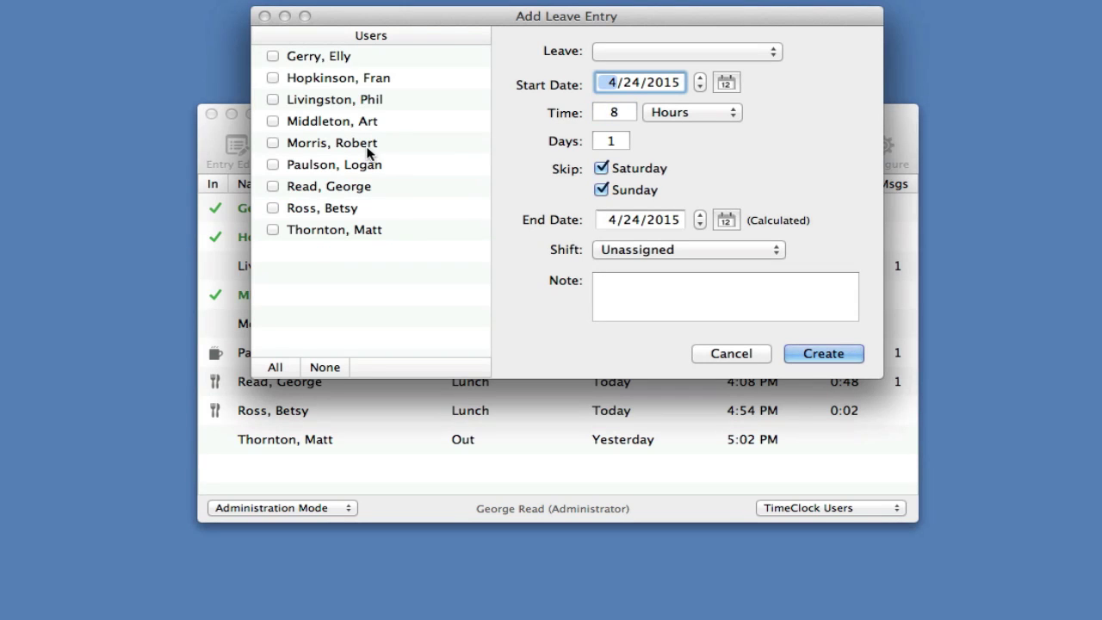
click(272, 230)
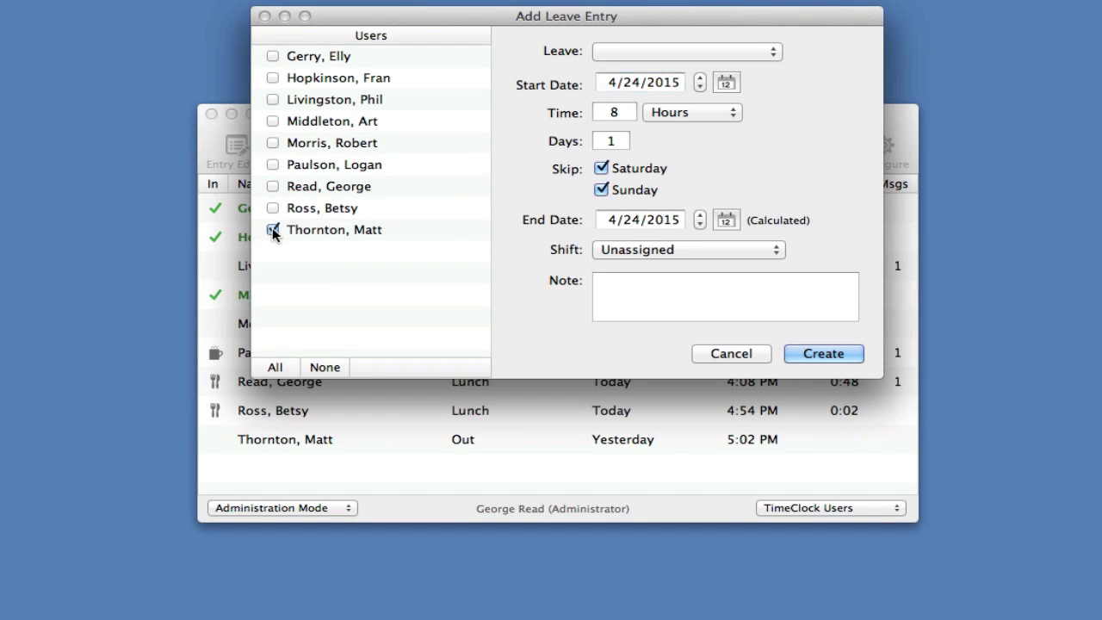
click(711, 48)
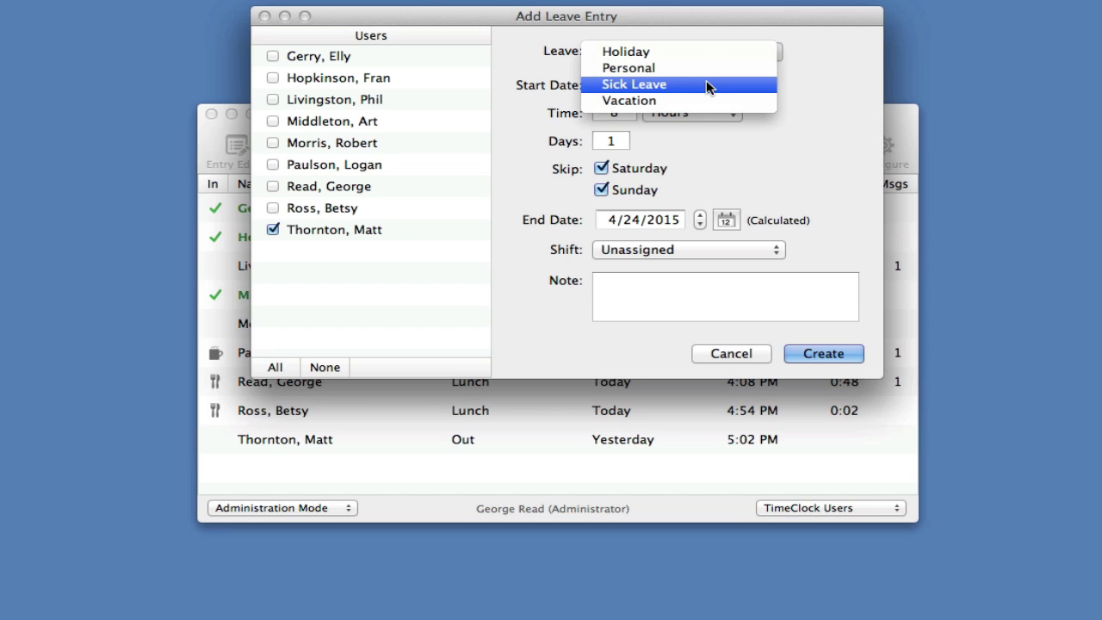
click(705, 83)
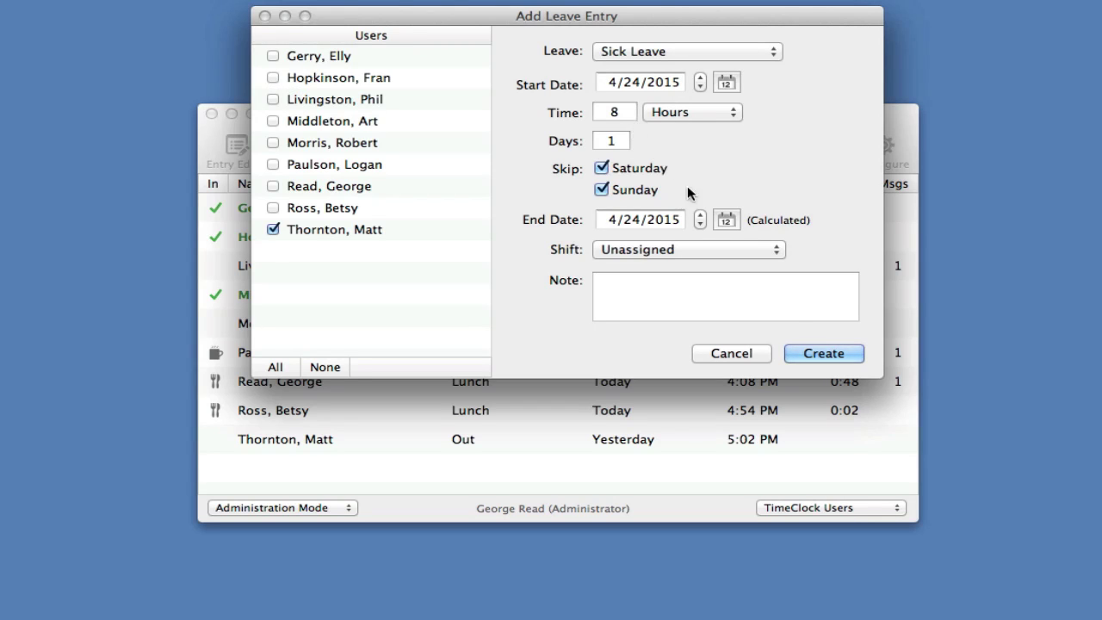
click(805, 354)
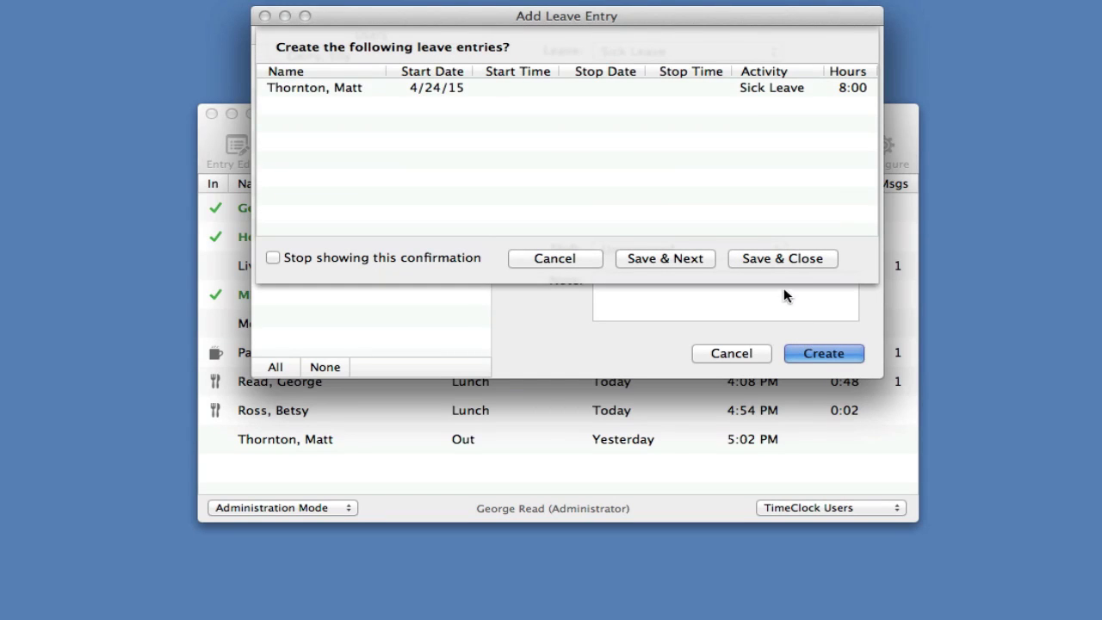
click(784, 260)
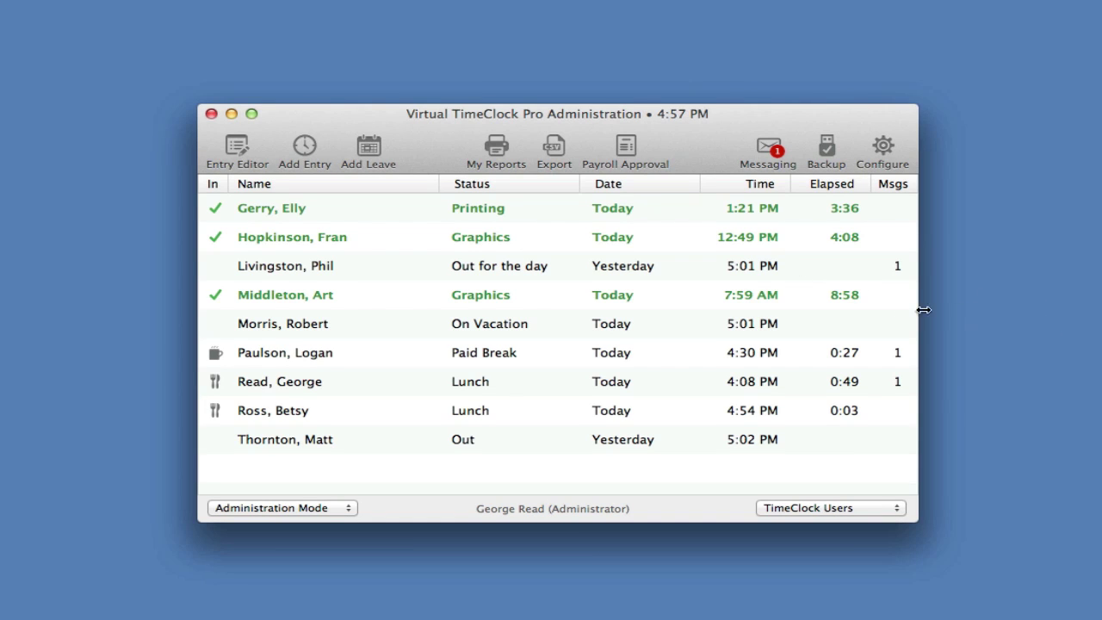
Step: Generate and scroll through the Timecard Detail report, then close it
click(496, 151)
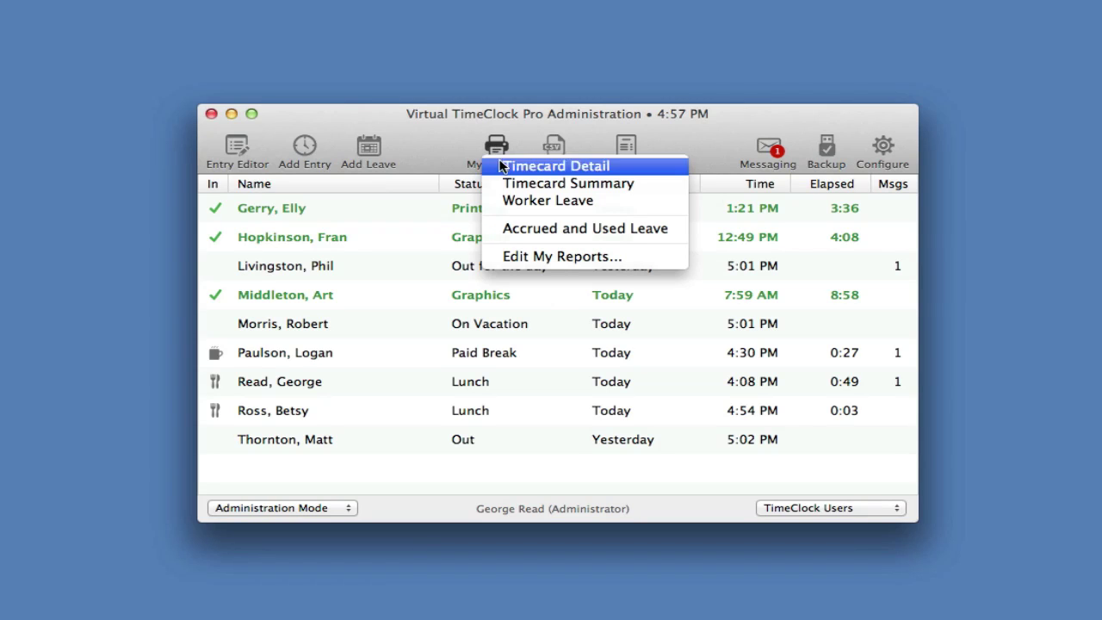
click(515, 167)
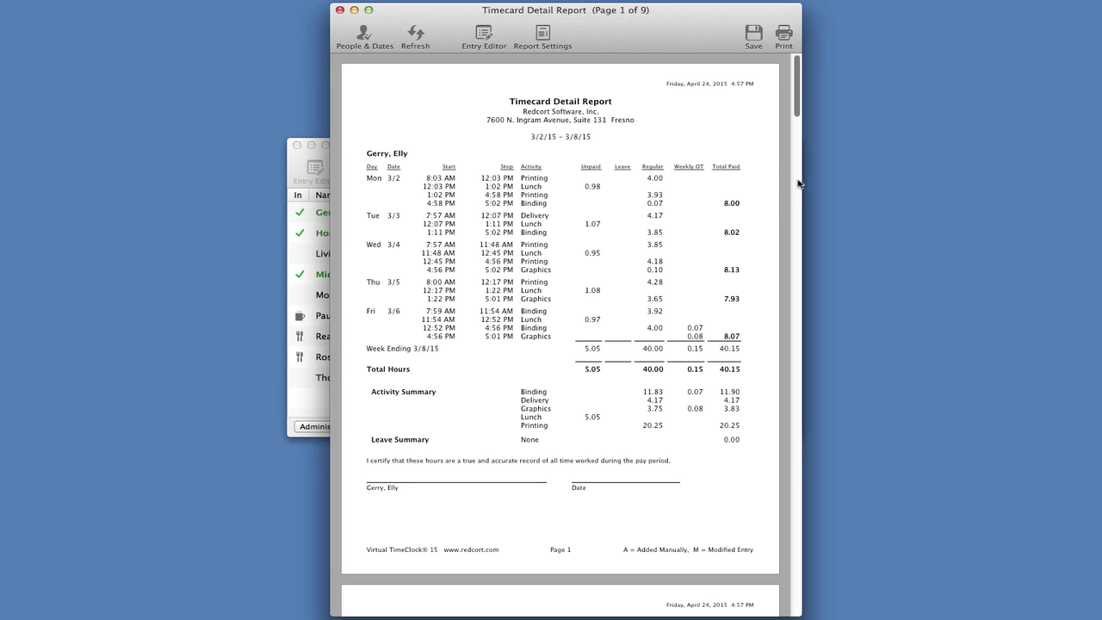
scroll(799, 183, down, 5)
scroll(799, 183, down, 15)
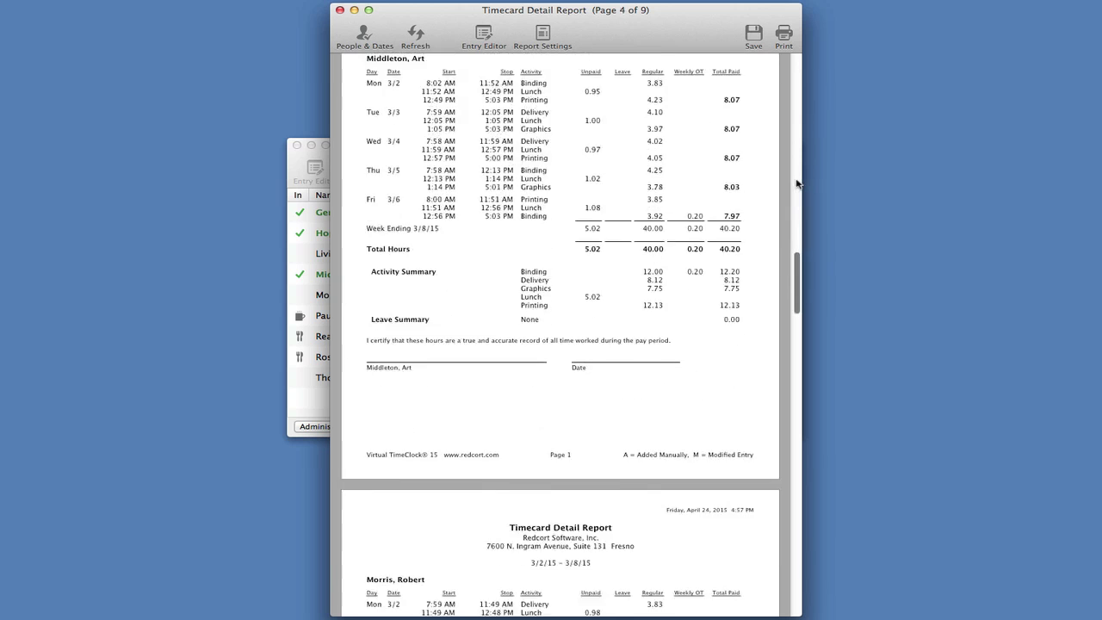
scroll(797, 184, up, 20)
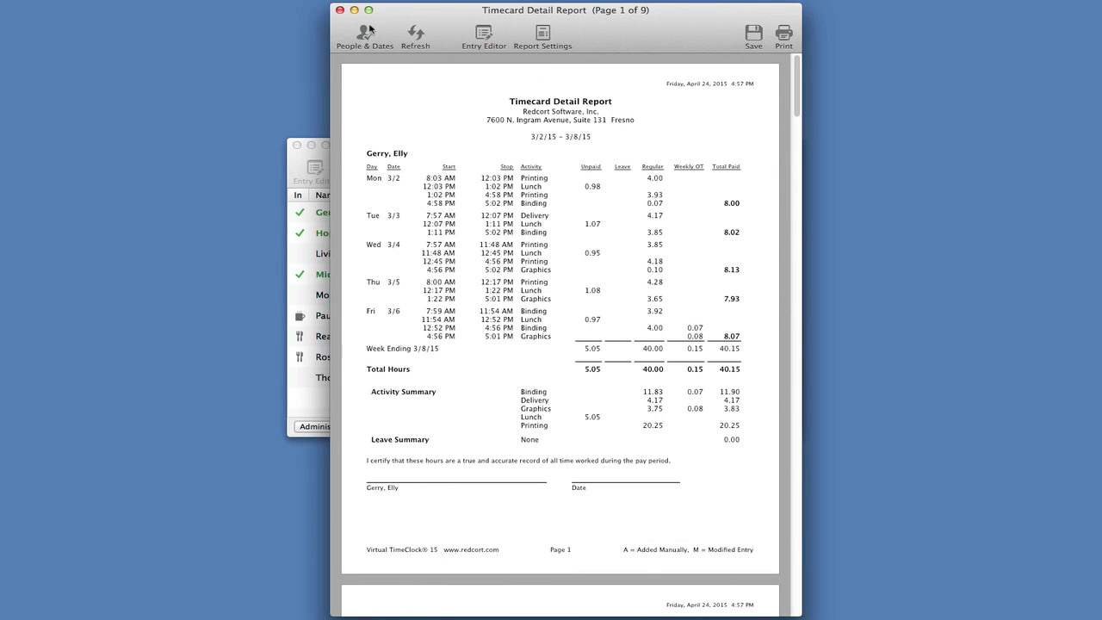
click(340, 10)
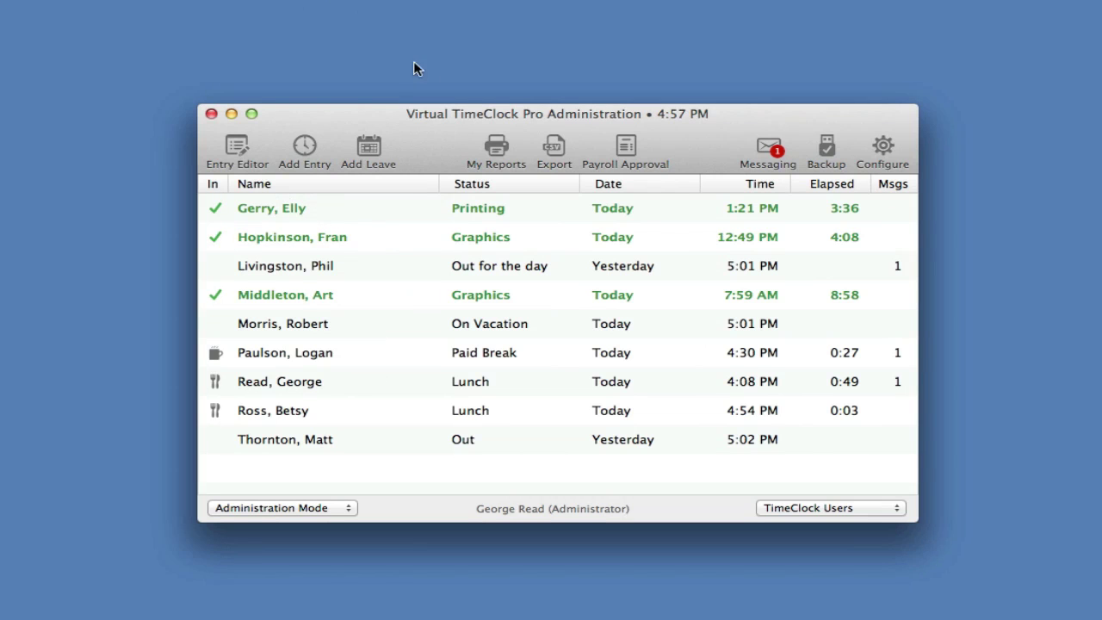
Step: Generate the 3/2/15–3/8/15 Timecard Summary report totaling 360.77 hours, then close it
click(497, 146)
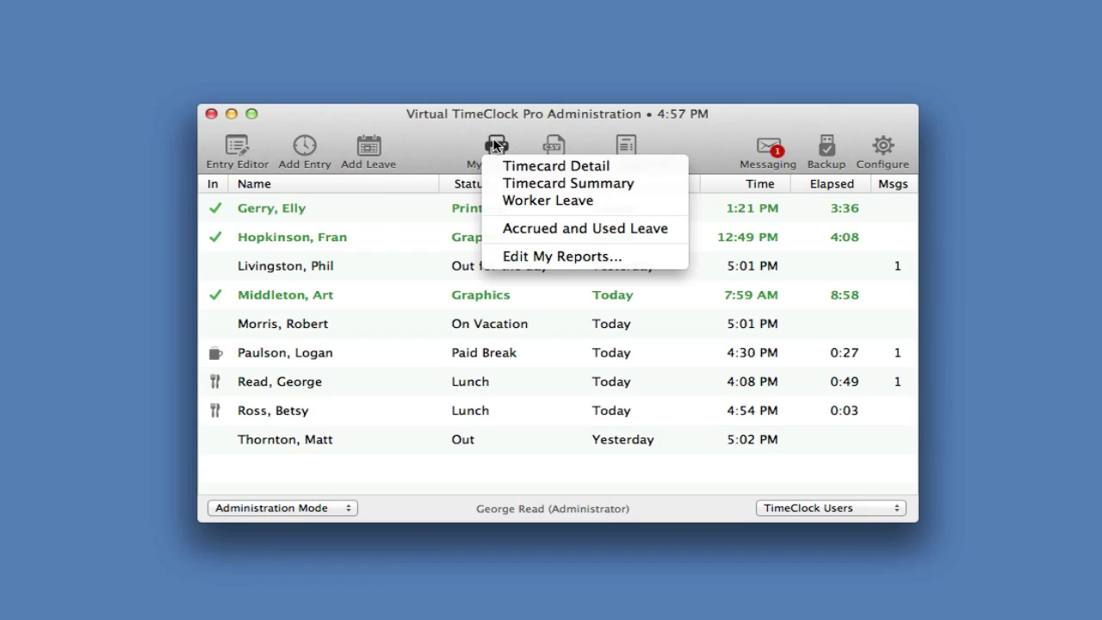
click(519, 183)
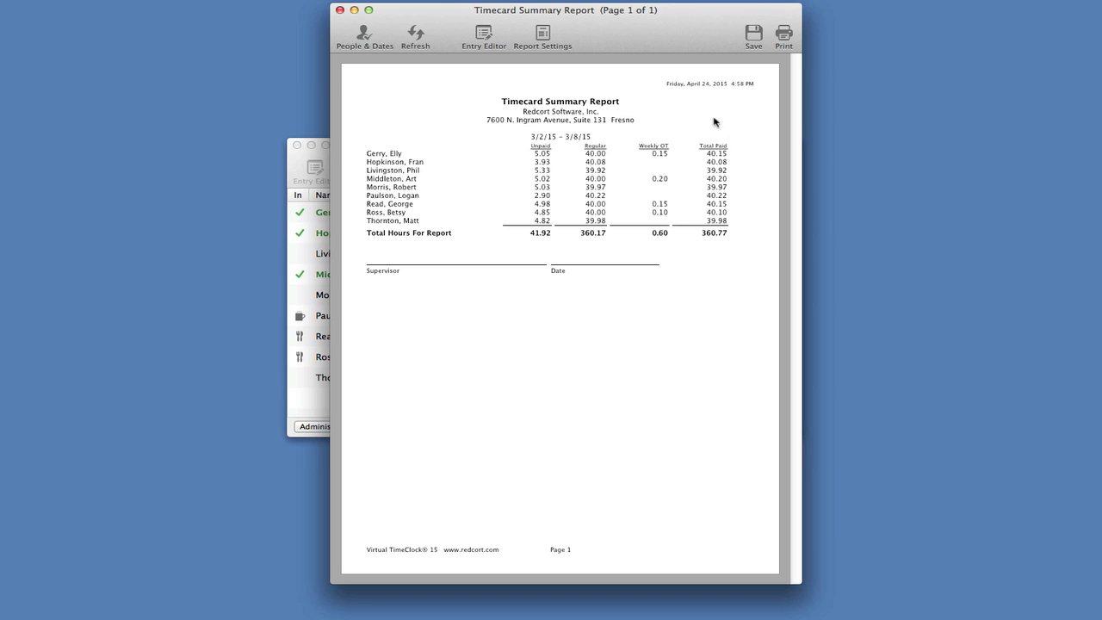
click(340, 10)
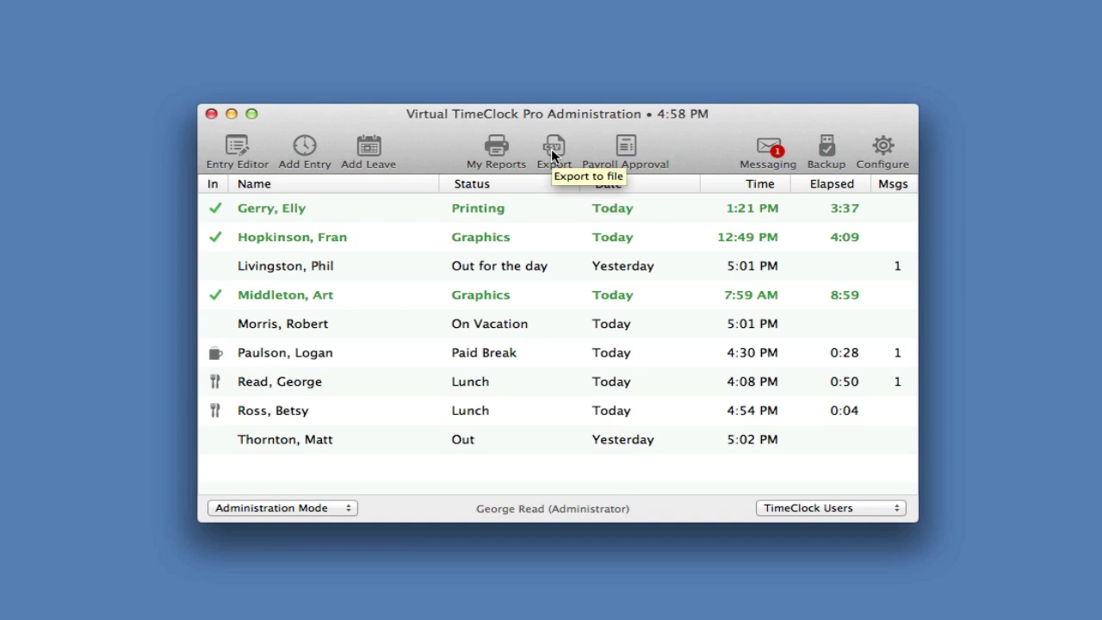
Step: In Payroll Approval's Entry Editor, change the first worker's 3/2 entry start from 8:03 to 7:03 AM
click(622, 157)
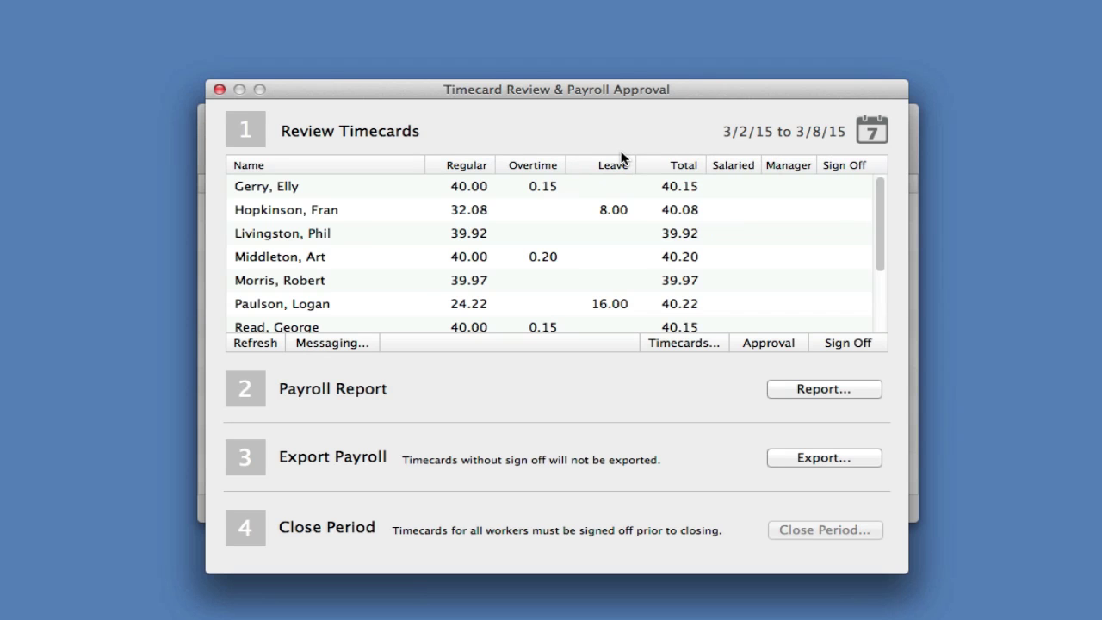
click(680, 343)
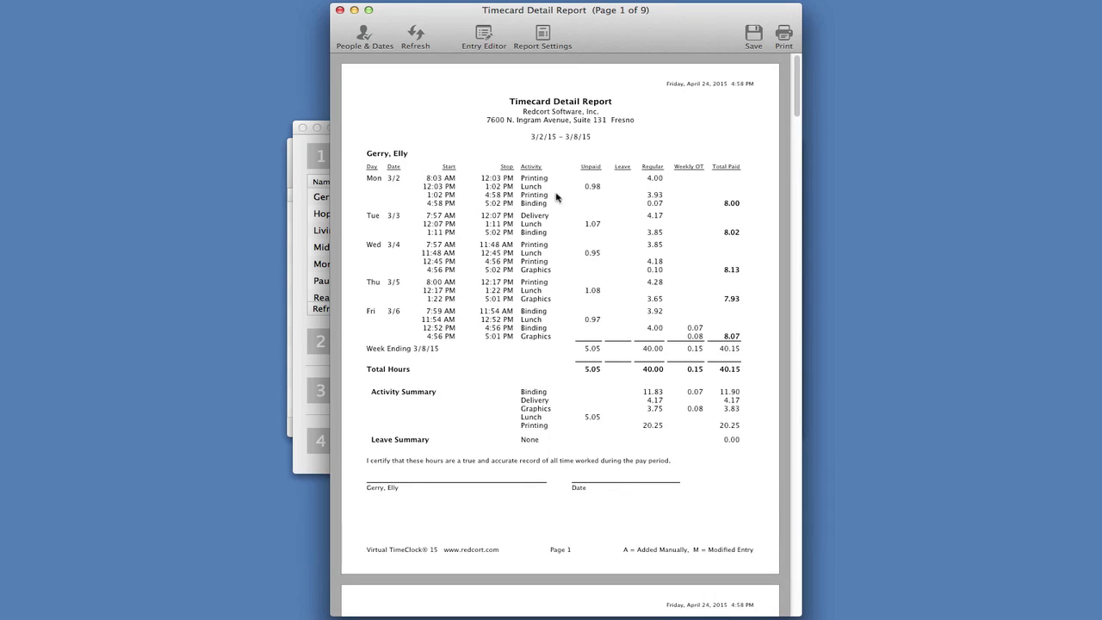
click(485, 36)
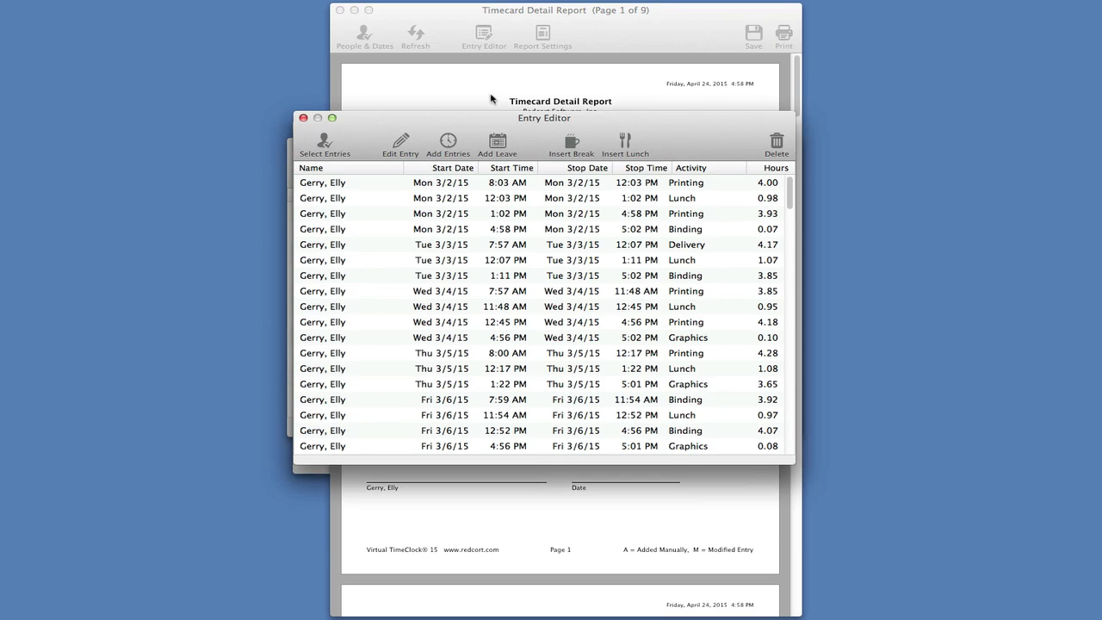
click(502, 186)
double_click(502, 187)
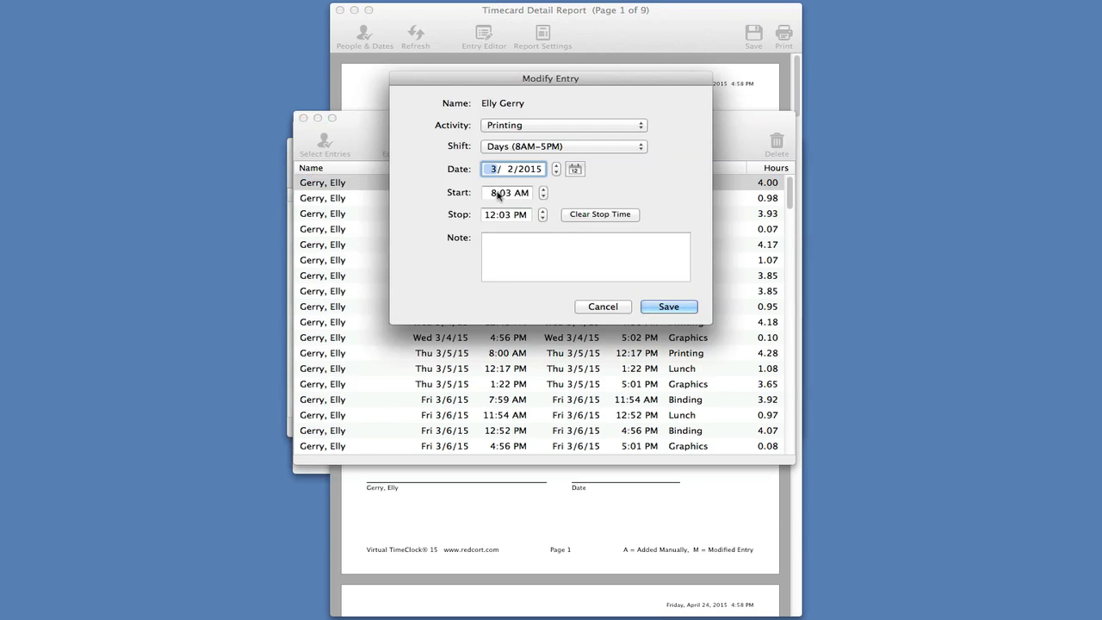
click(494, 194)
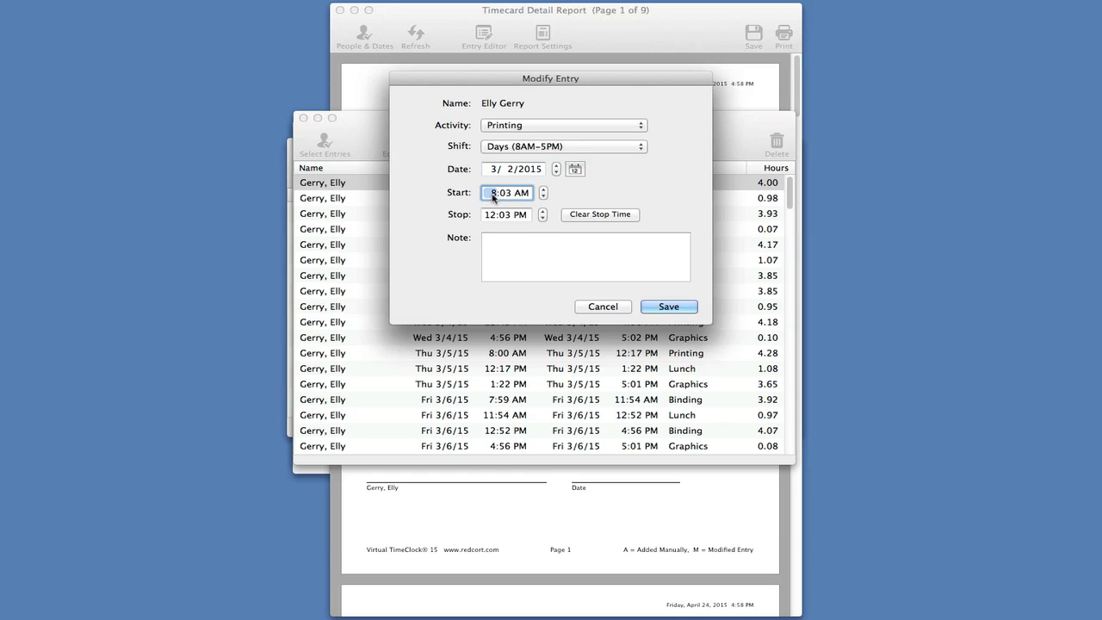
text(7)
click(659, 307)
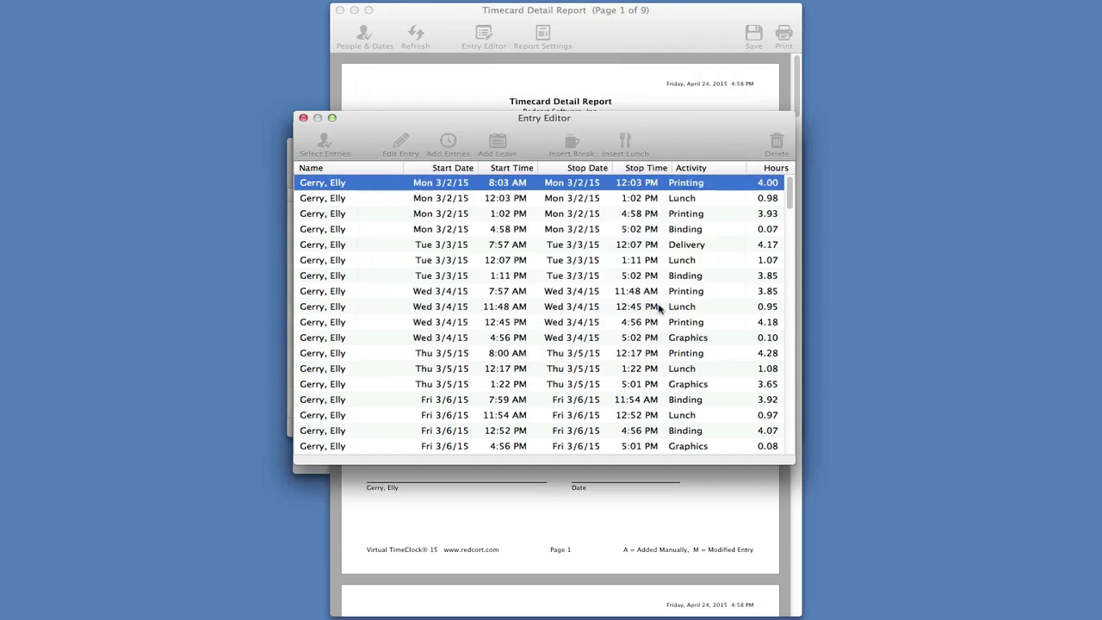
click(303, 118)
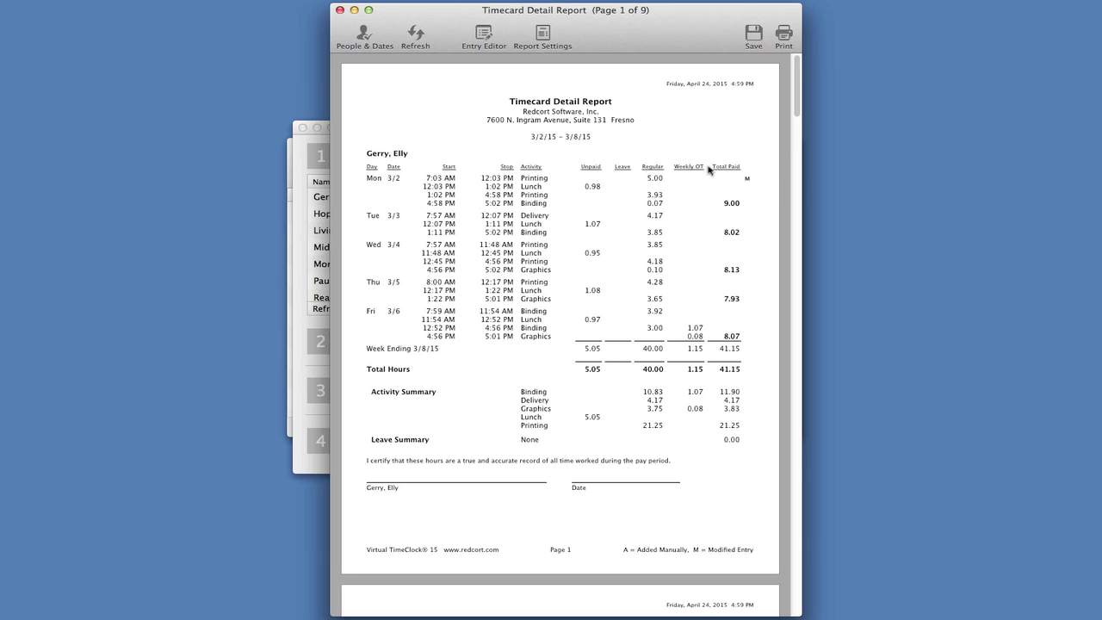
click(340, 10)
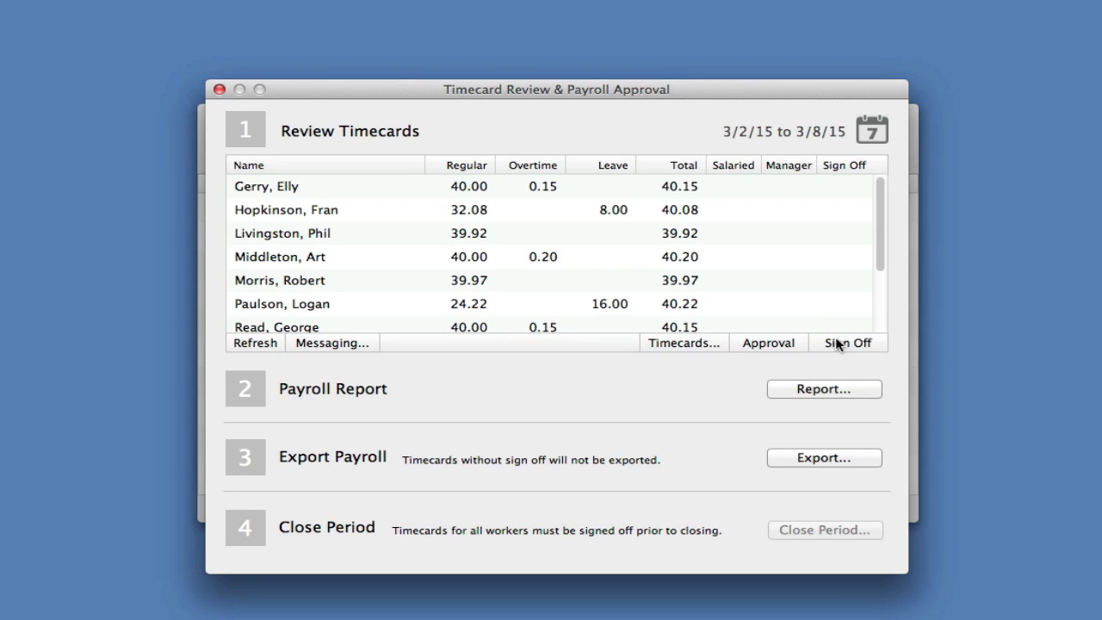
Step: Sign off all workers' timecards and review the payroll summary report
click(837, 342)
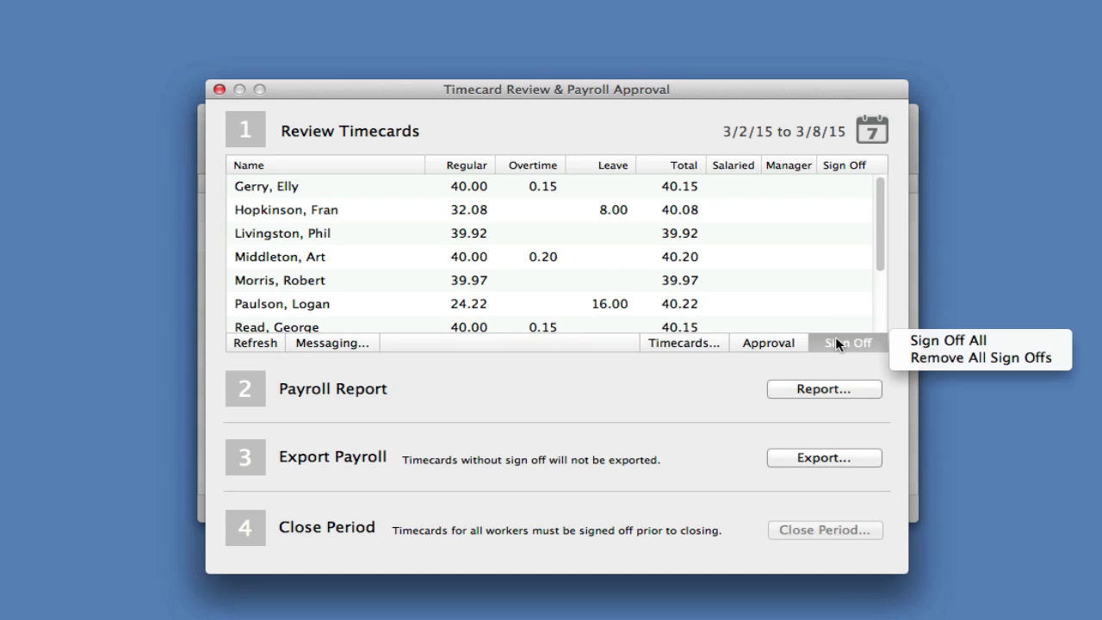
click(930, 341)
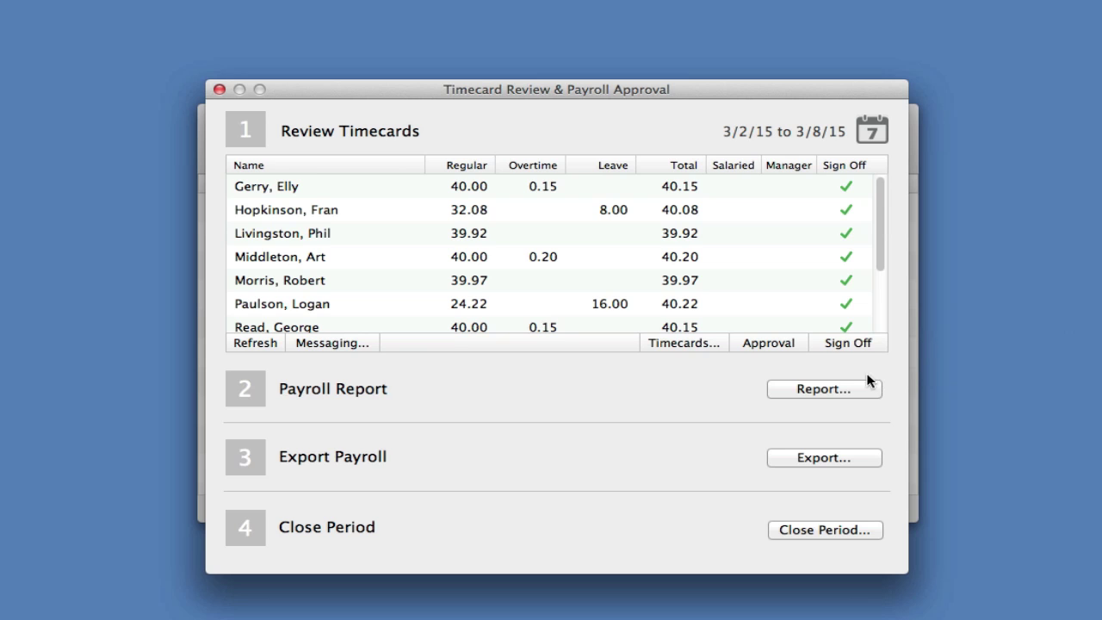
click(826, 389)
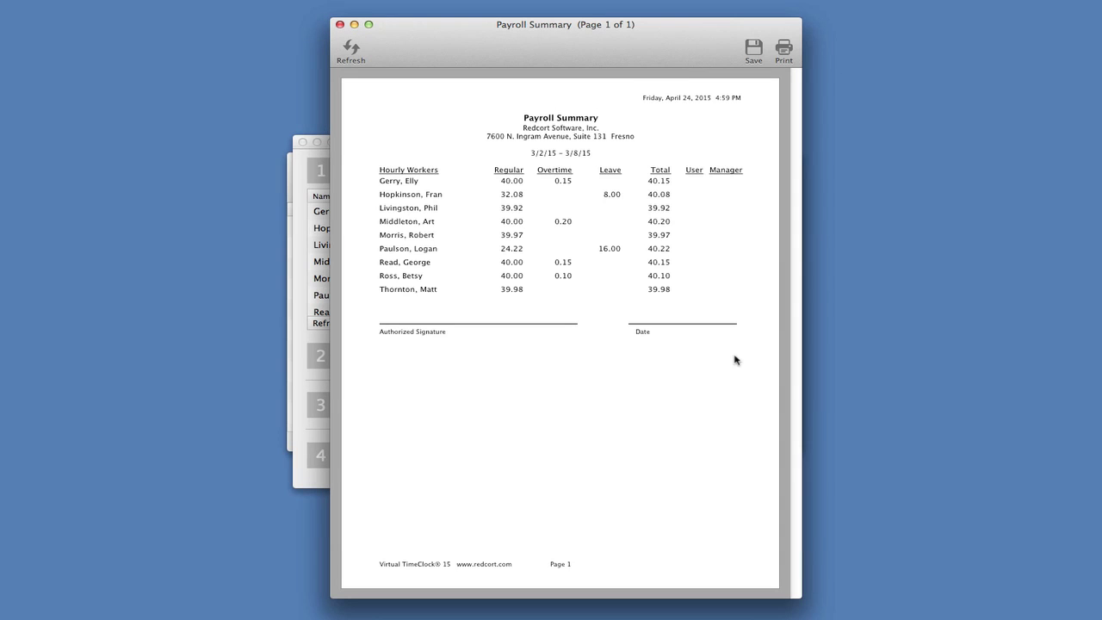
click(339, 26)
Step: Close Payroll Approval, then check the administrator's mailbox holding one New Quotes message
click(218, 87)
click(769, 148)
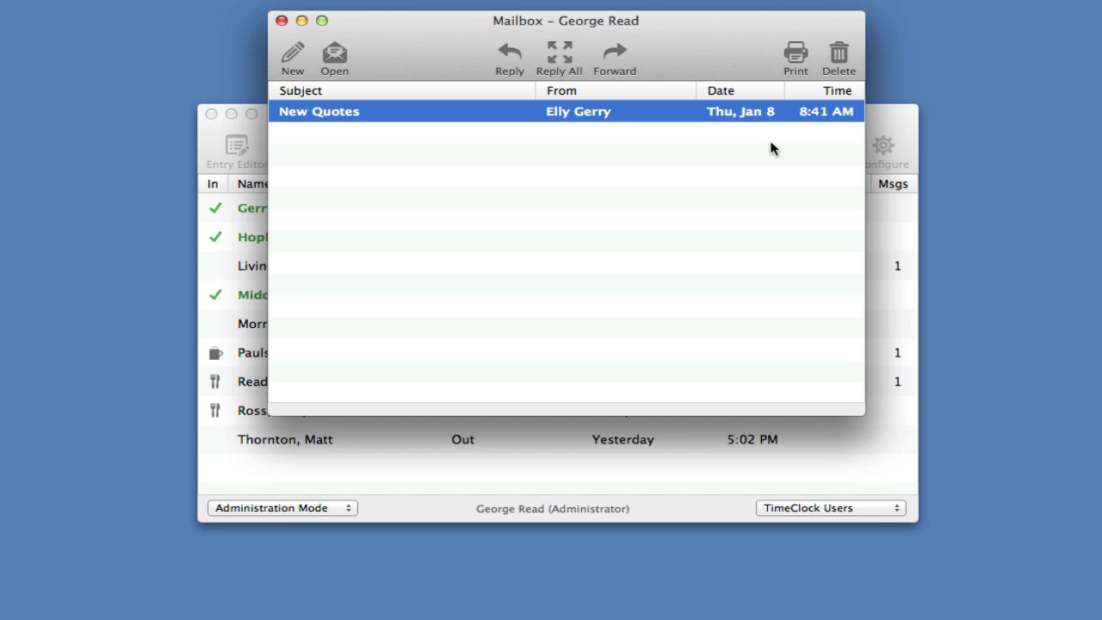
click(282, 22)
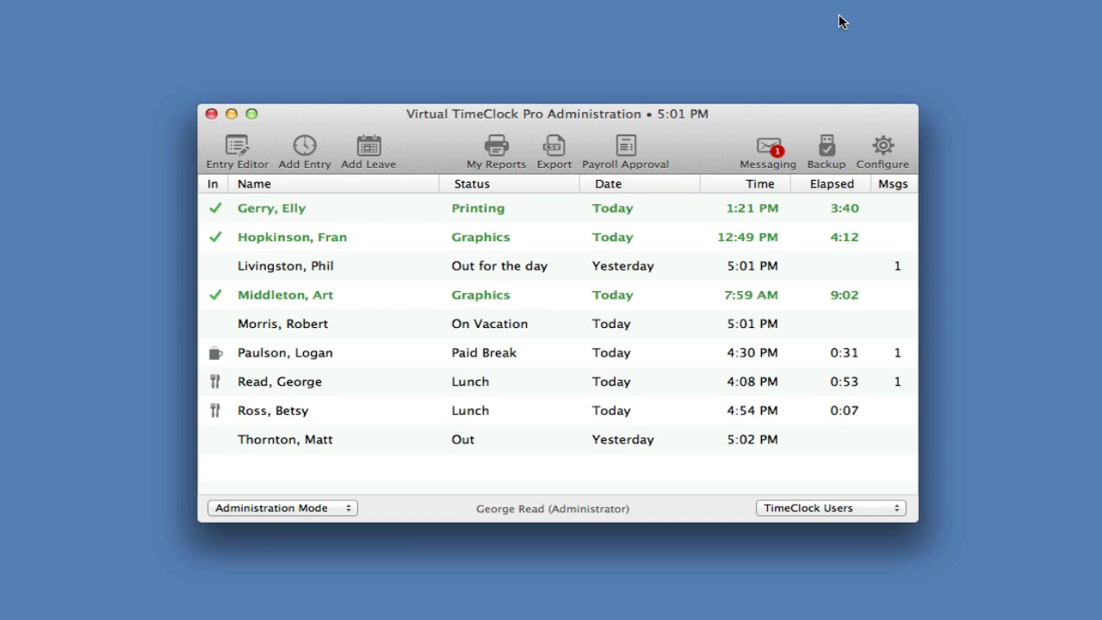
Step: In the Users configuration panel, create a new user entering only first and last name
click(882, 147)
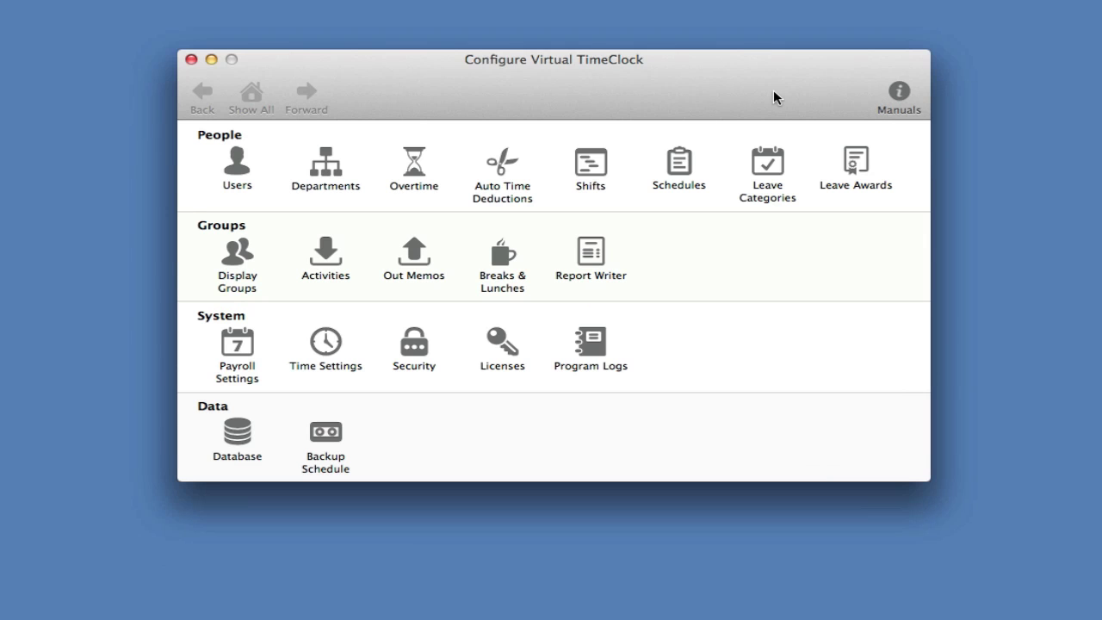
click(241, 163)
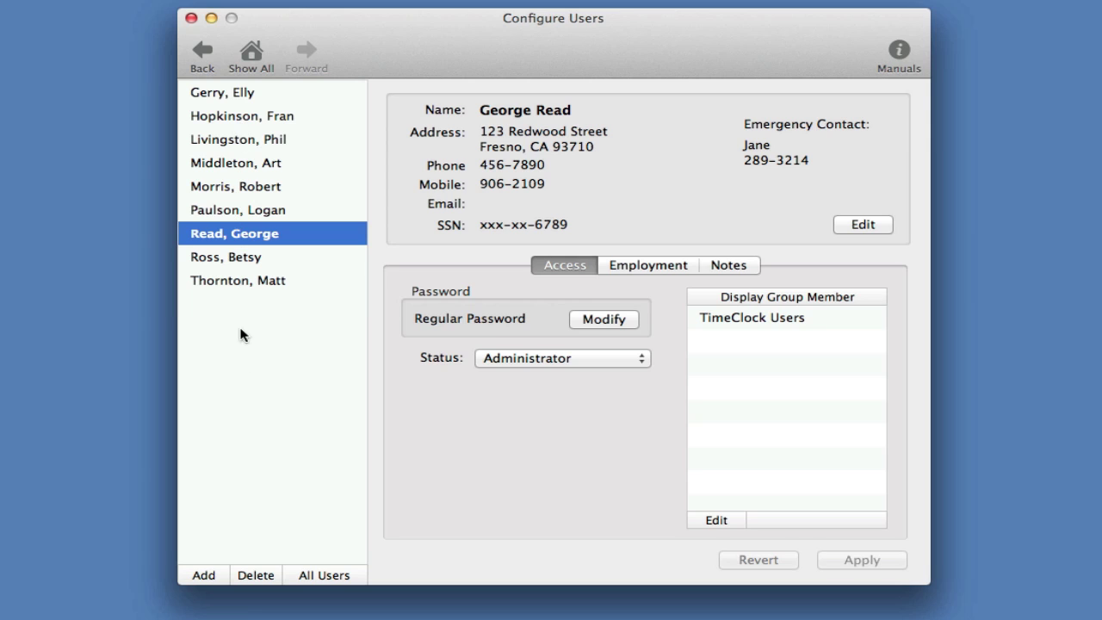
click(205, 582)
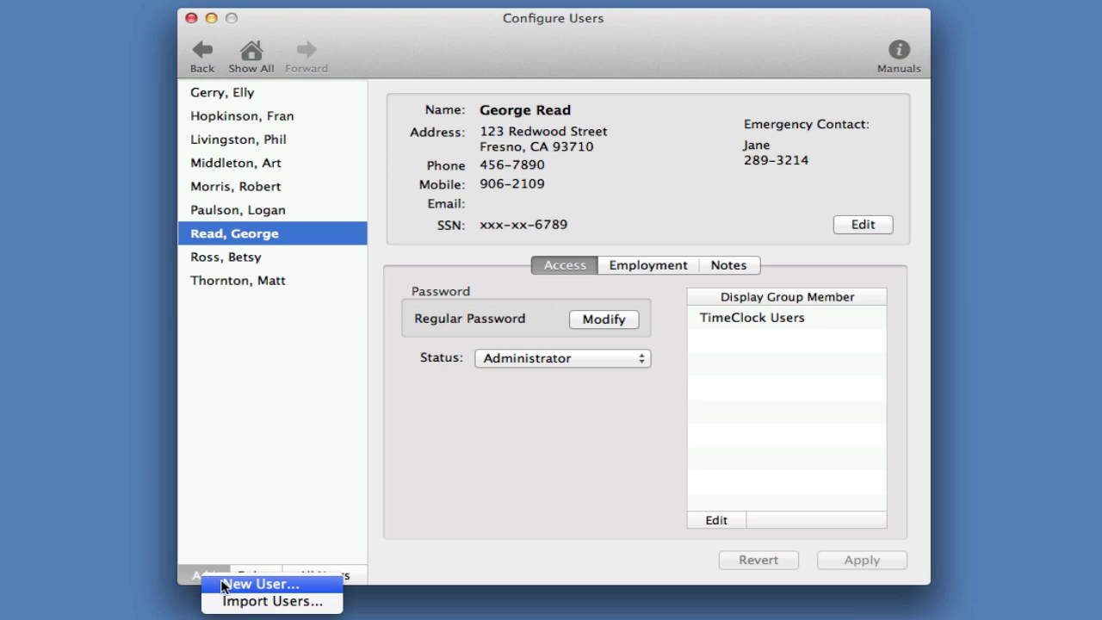
click(215, 581)
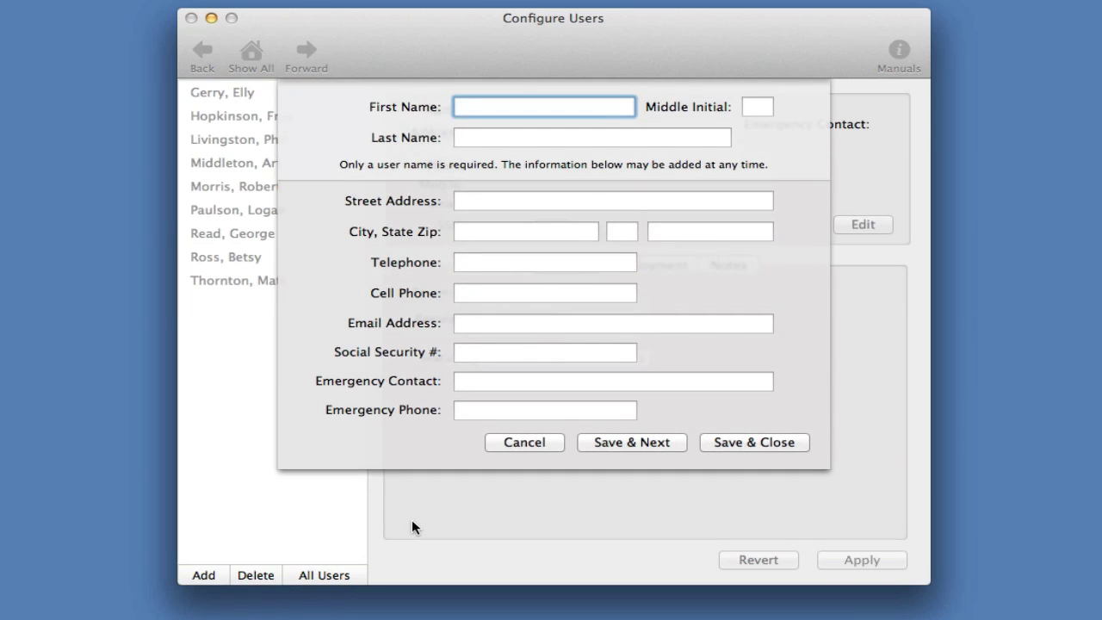
key(Tab)
key(Tab)
click(756, 443)
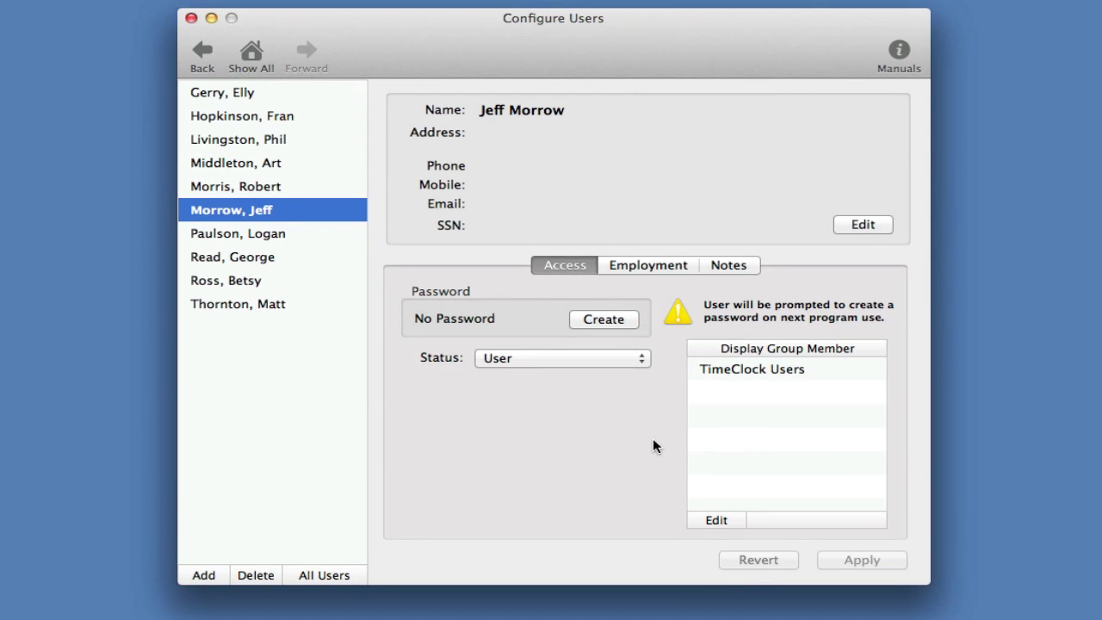
click(253, 57)
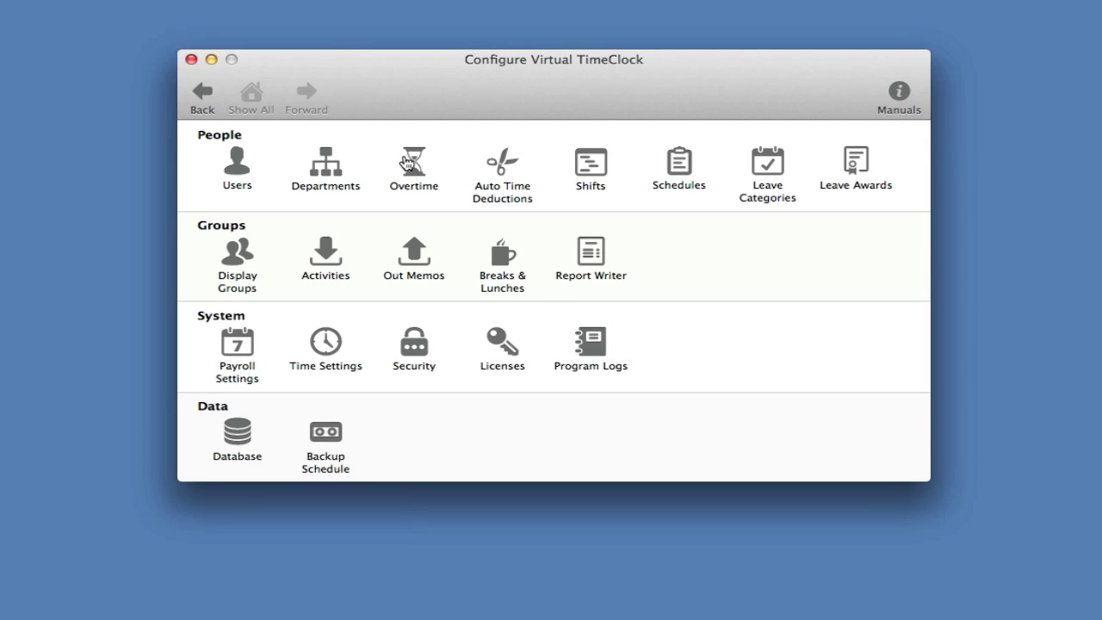
Step: Add the new user to the Weekly Only overtime rule's assigned users and save
click(413, 162)
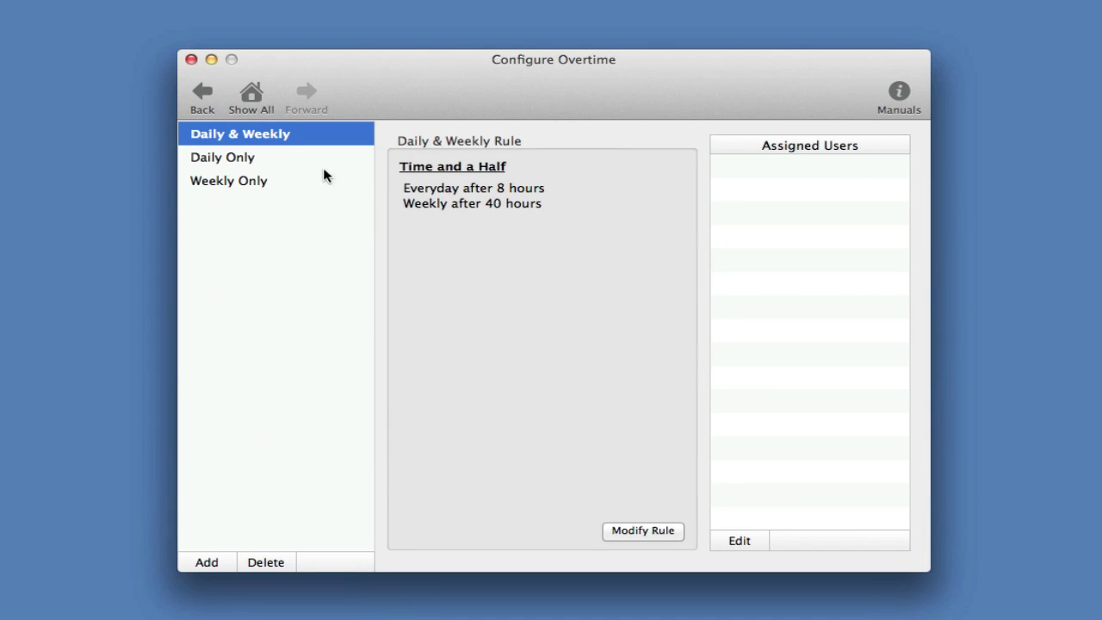
click(262, 182)
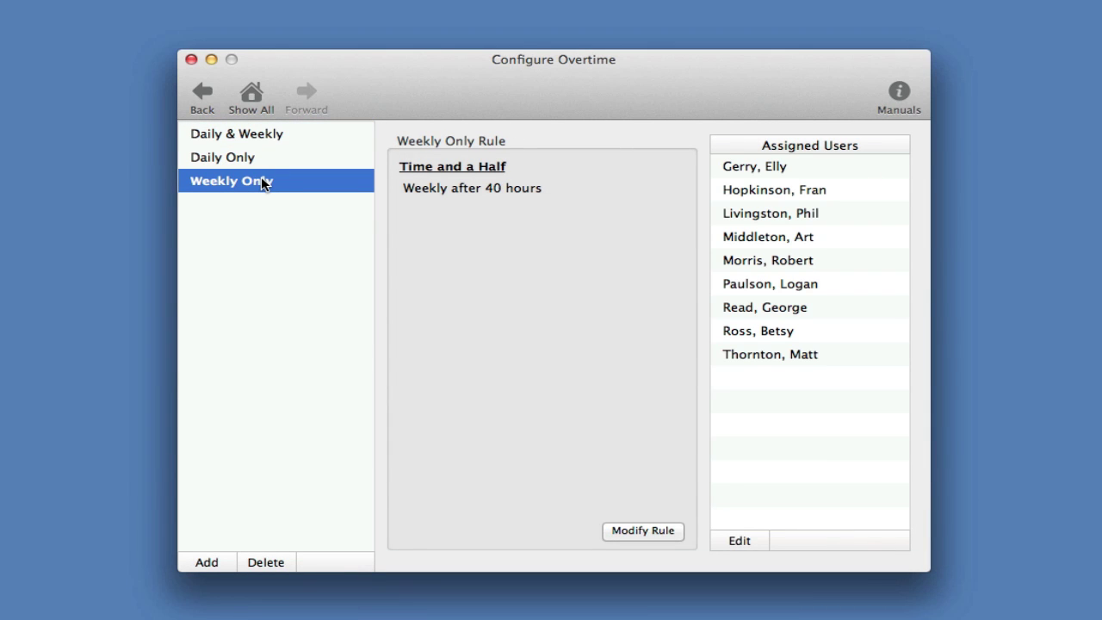
click(756, 542)
click(508, 274)
click(600, 430)
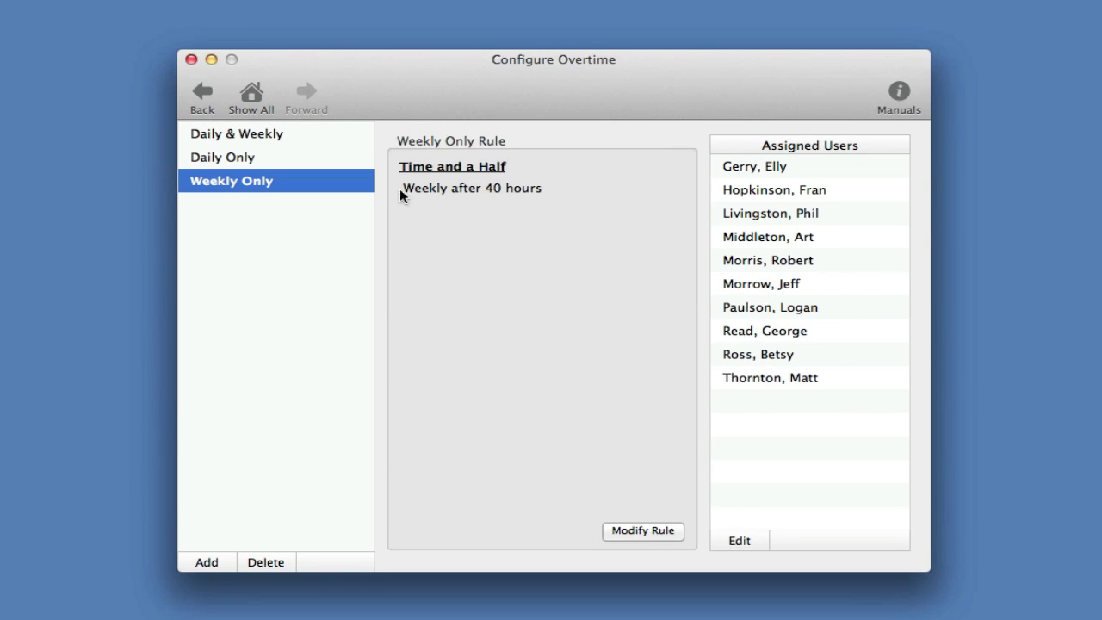
click(256, 96)
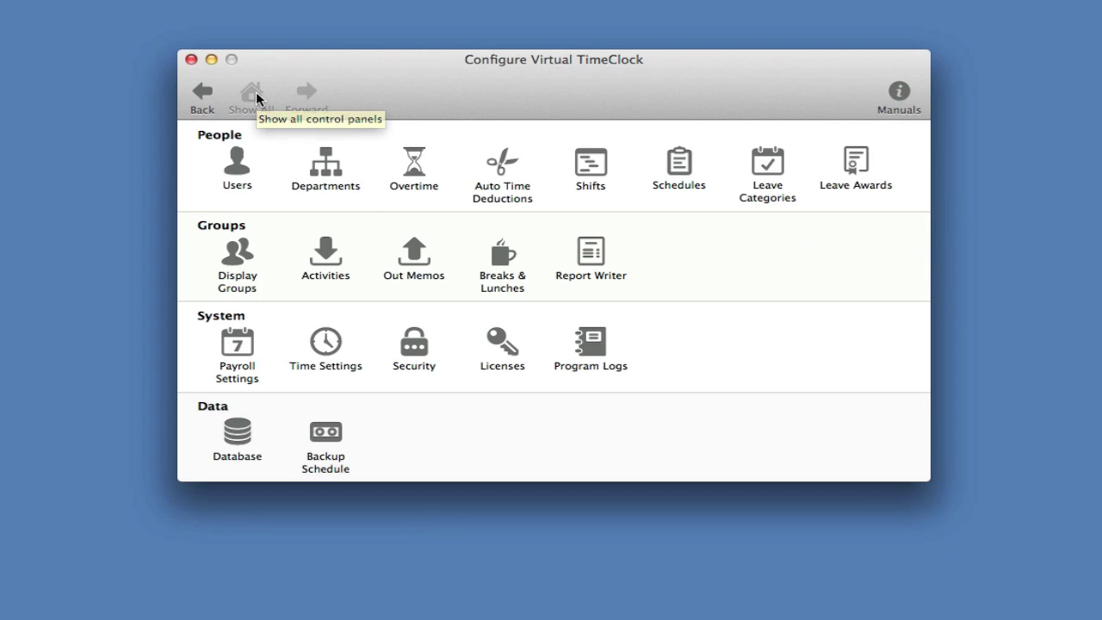
Step: Make early clock-ins record the shift start time in Shift settings and apply it
click(570, 166)
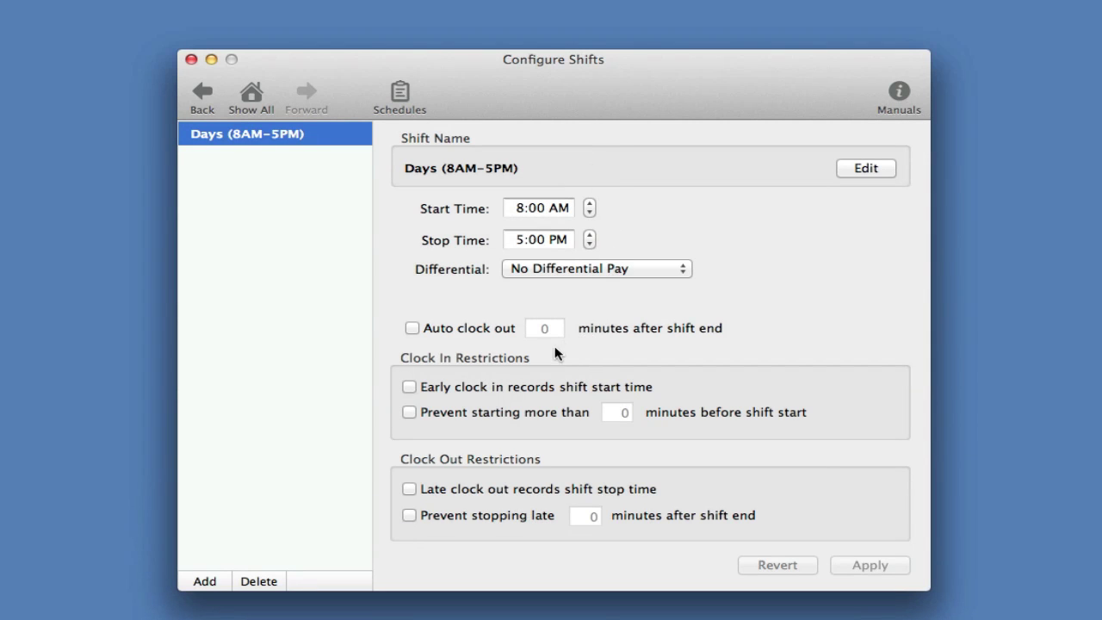
click(425, 389)
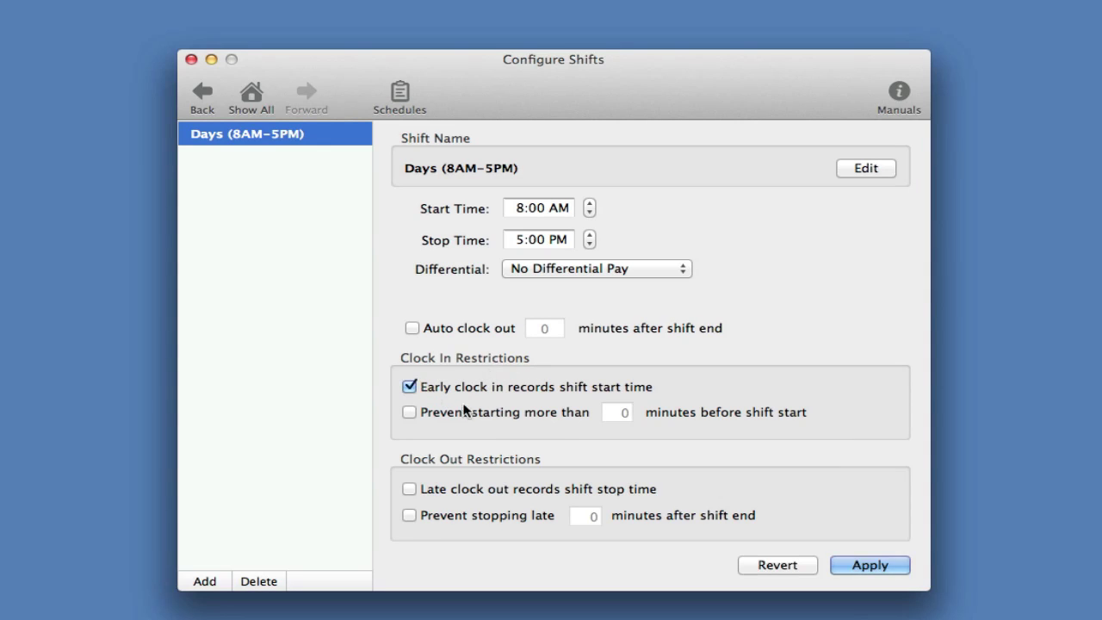
click(871, 566)
click(726, 282)
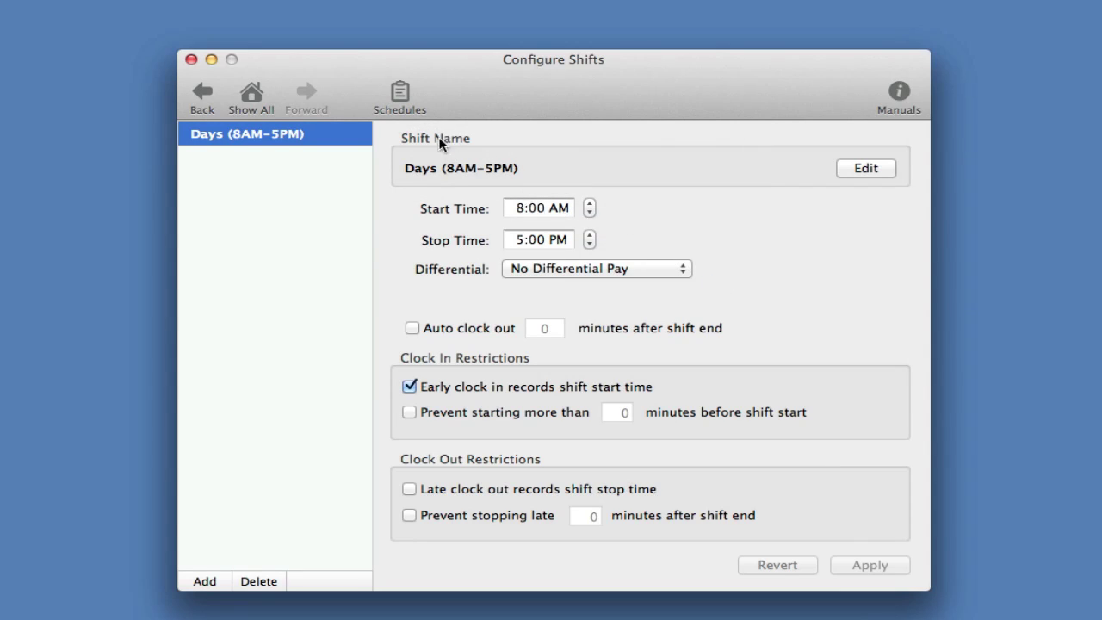
Step: Schedule the sixth employee on Days (8AM–5PM) for Monday and Tuesday and save
click(401, 94)
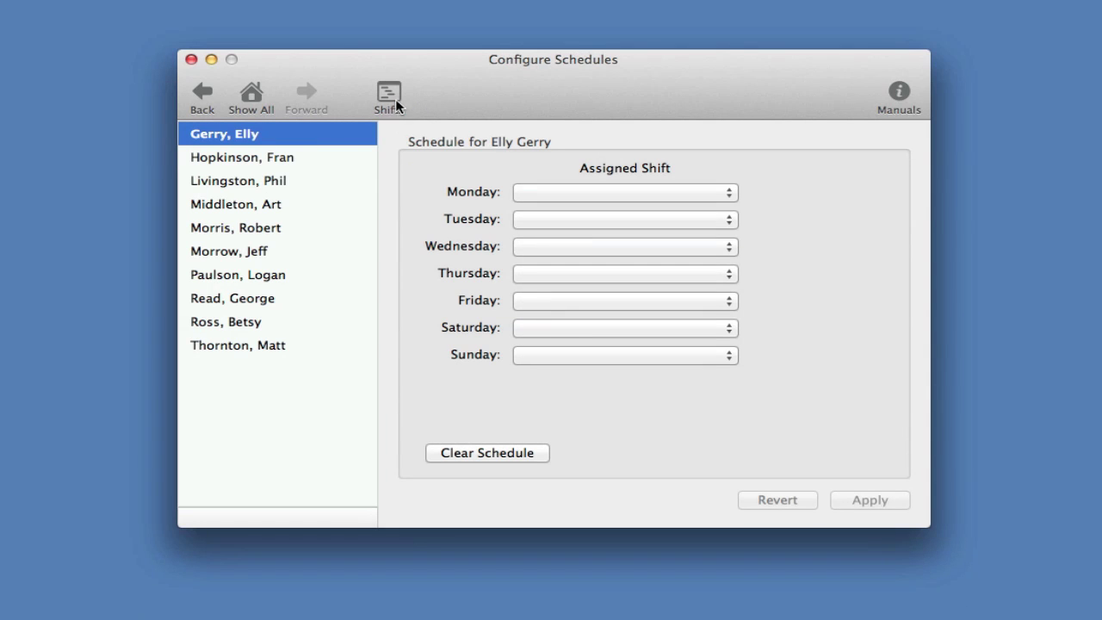
click(263, 253)
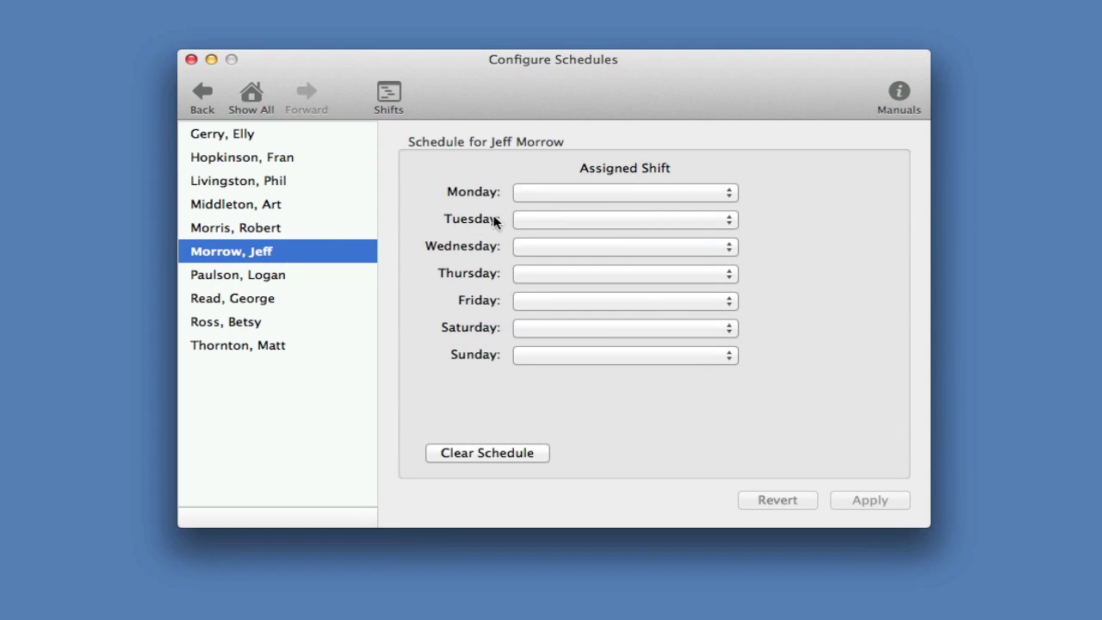
click(588, 189)
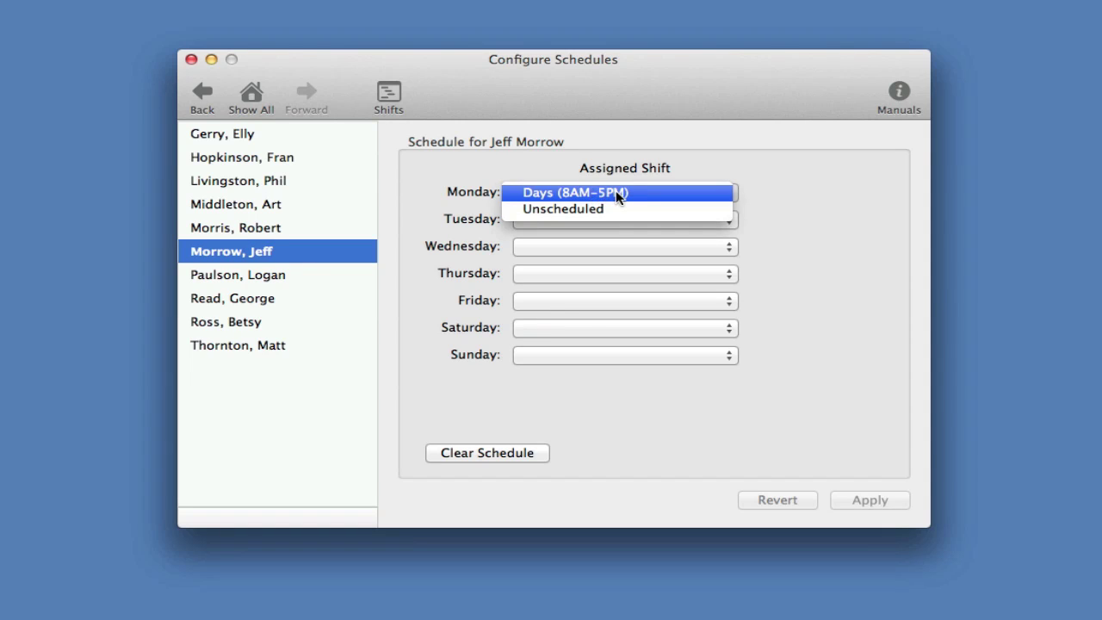
click(616, 191)
click(617, 218)
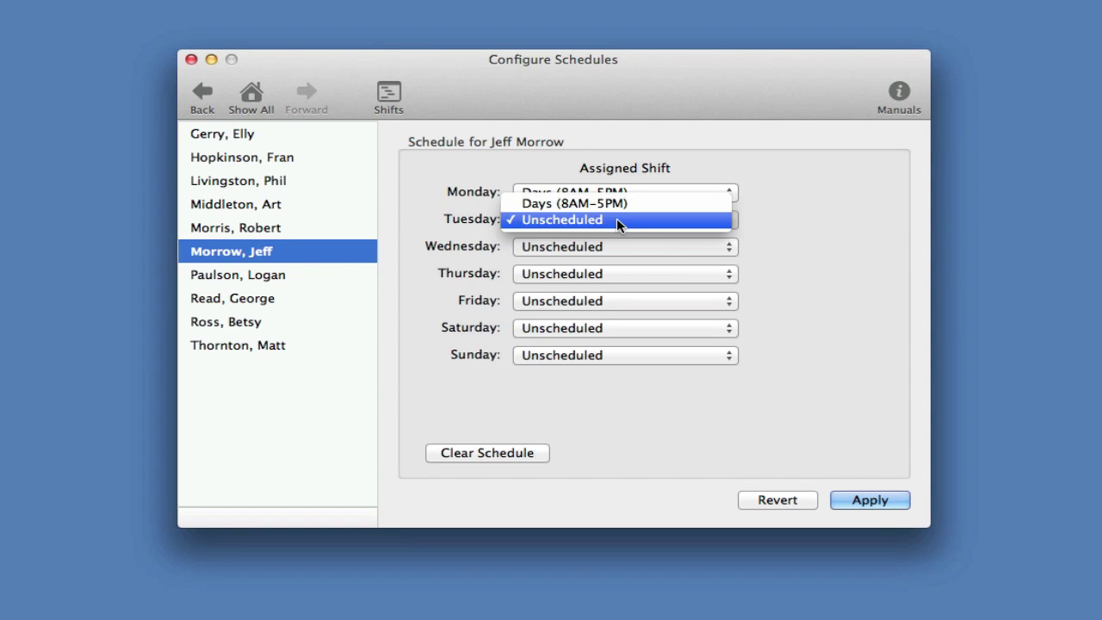
click(616, 203)
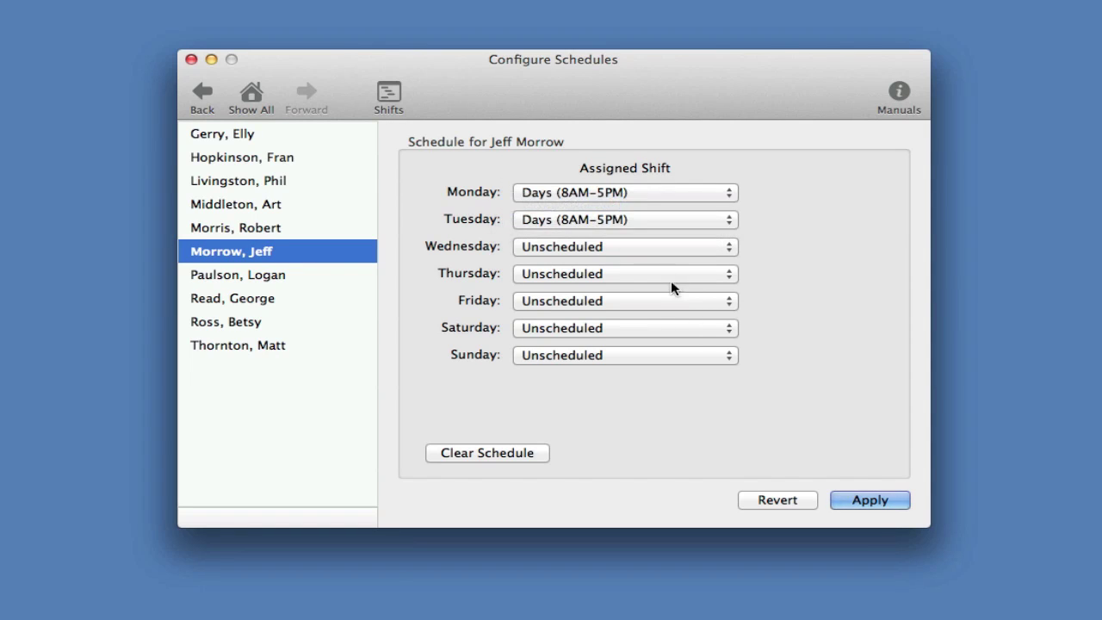
click(851, 496)
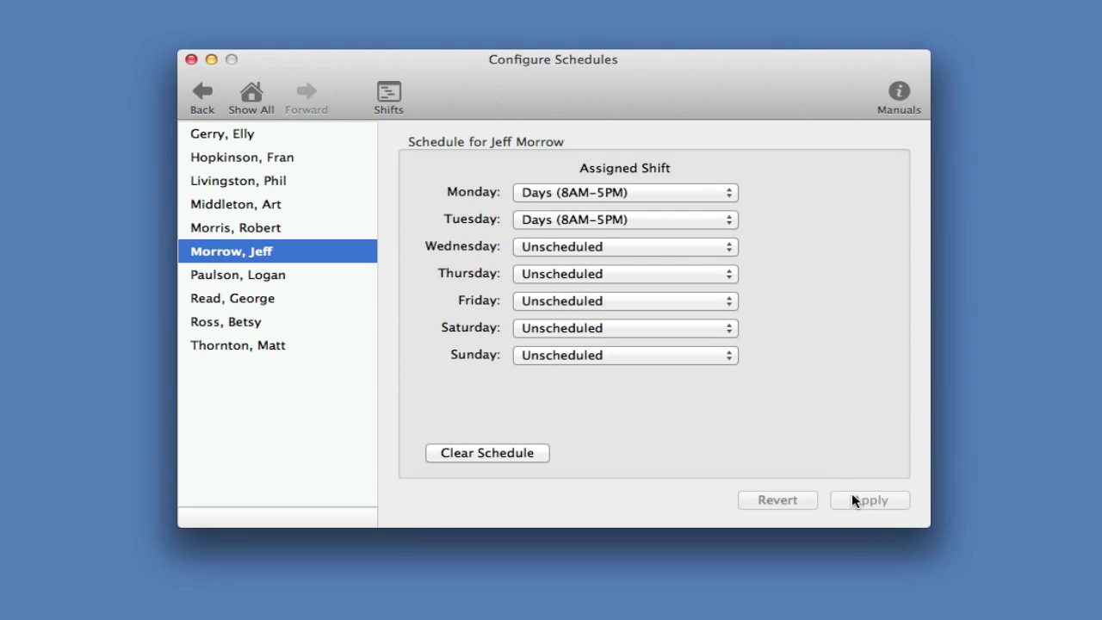
click(254, 96)
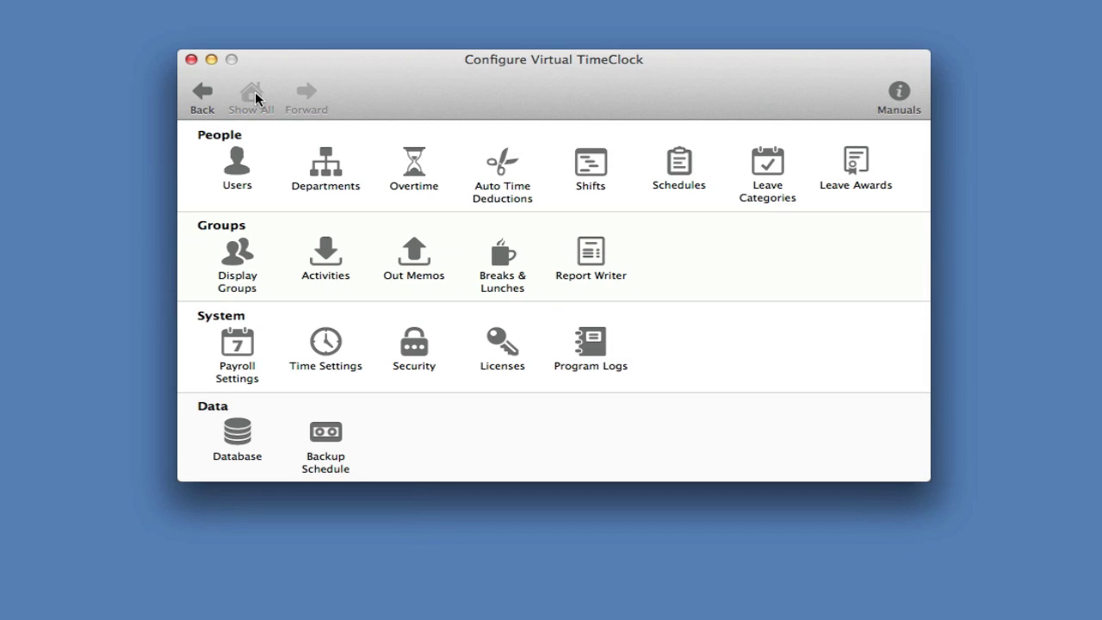
Step: Give the sixth employee a Vacation Yearly Allotment of 40 hours per year and apply it
click(853, 168)
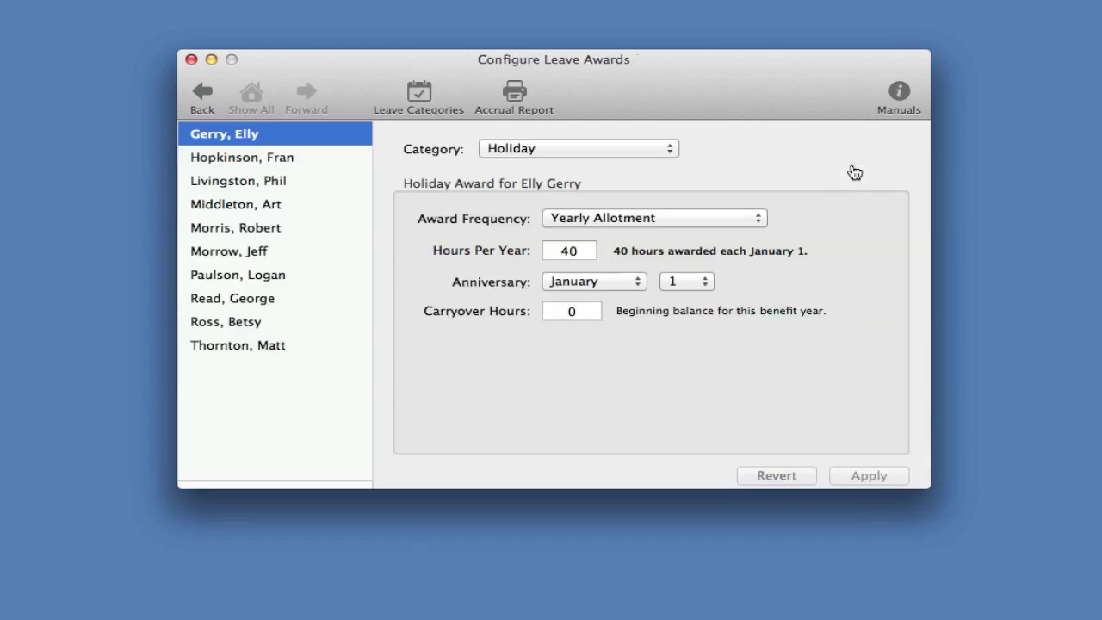
click(275, 251)
click(567, 148)
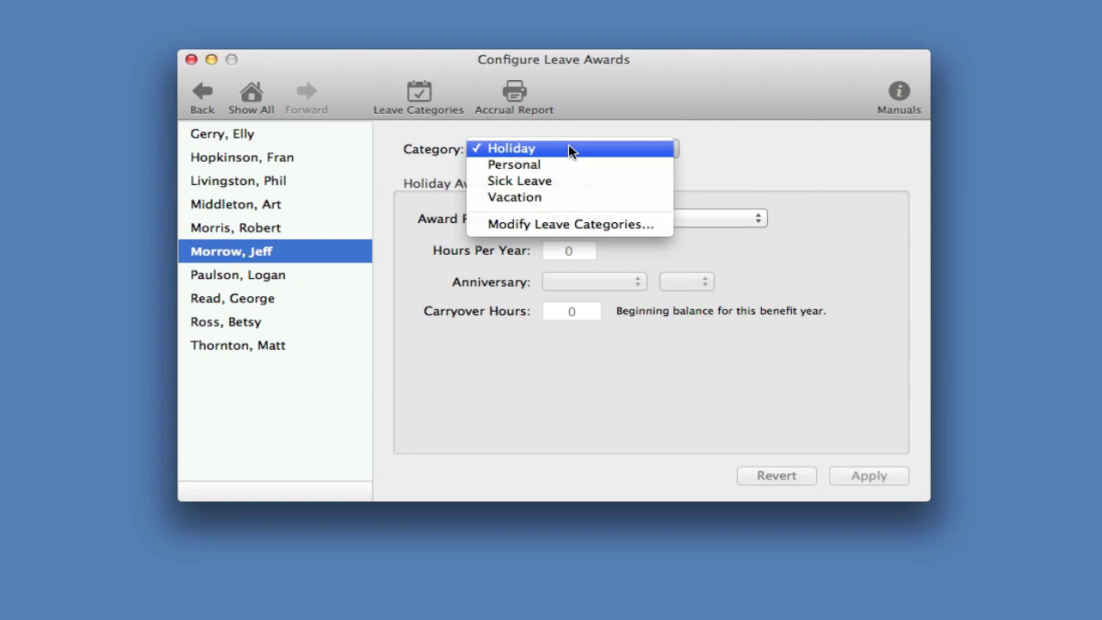
click(565, 197)
click(591, 219)
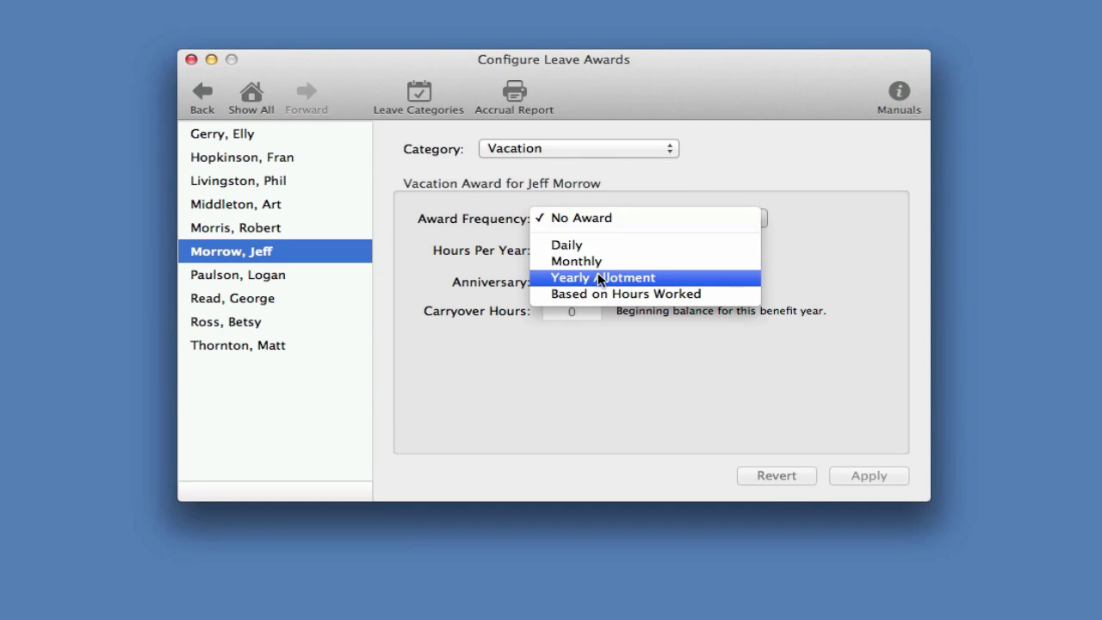
click(598, 272)
double_click(580, 252)
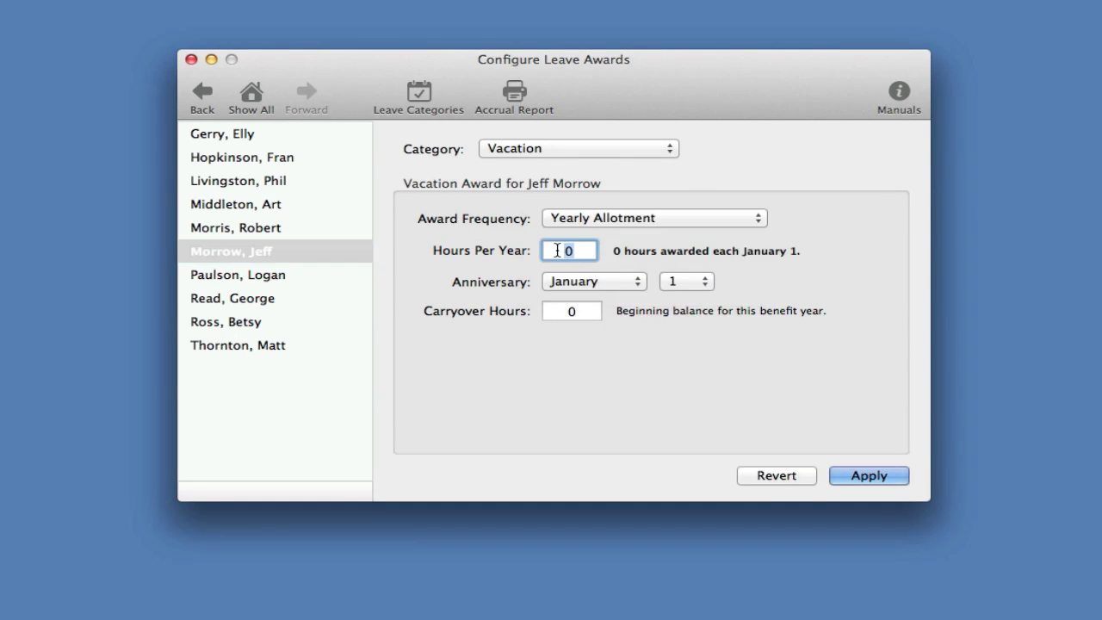
text(40)
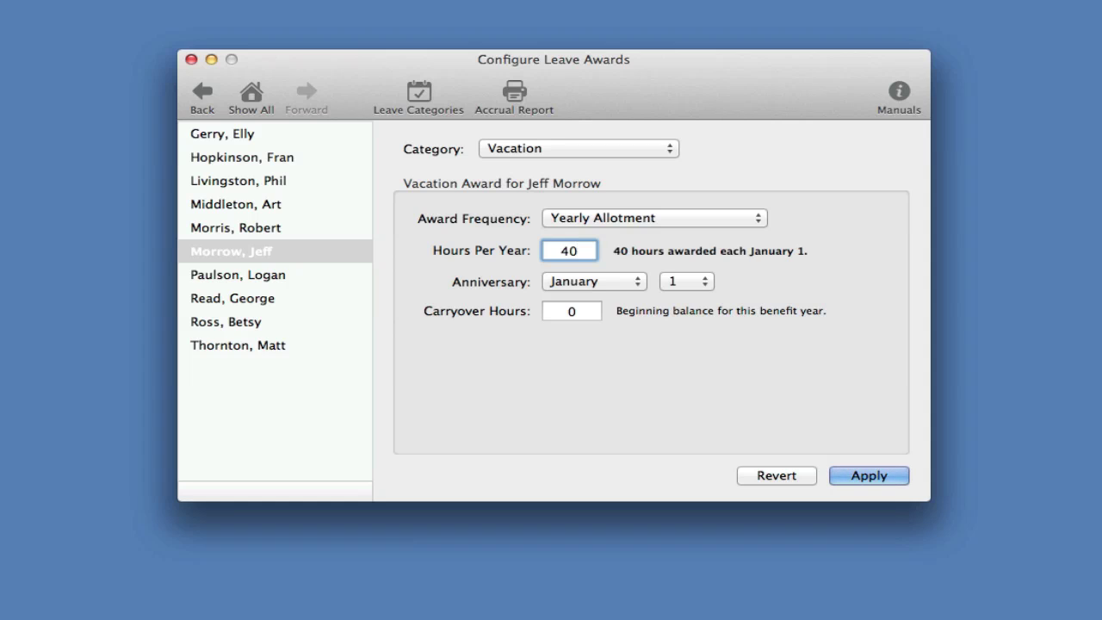
click(861, 475)
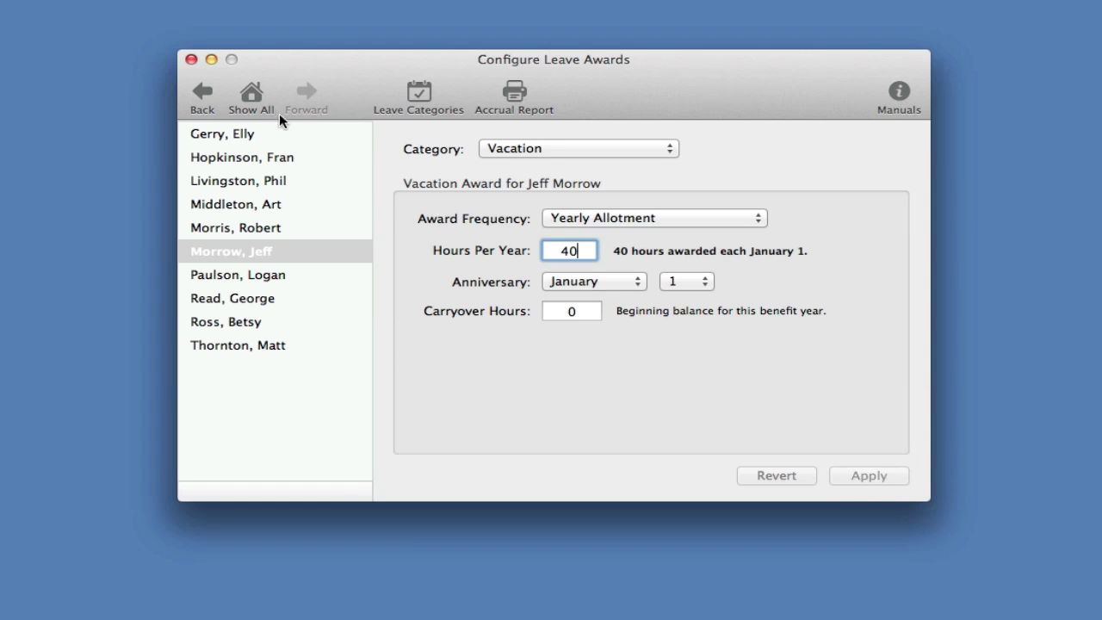
click(249, 93)
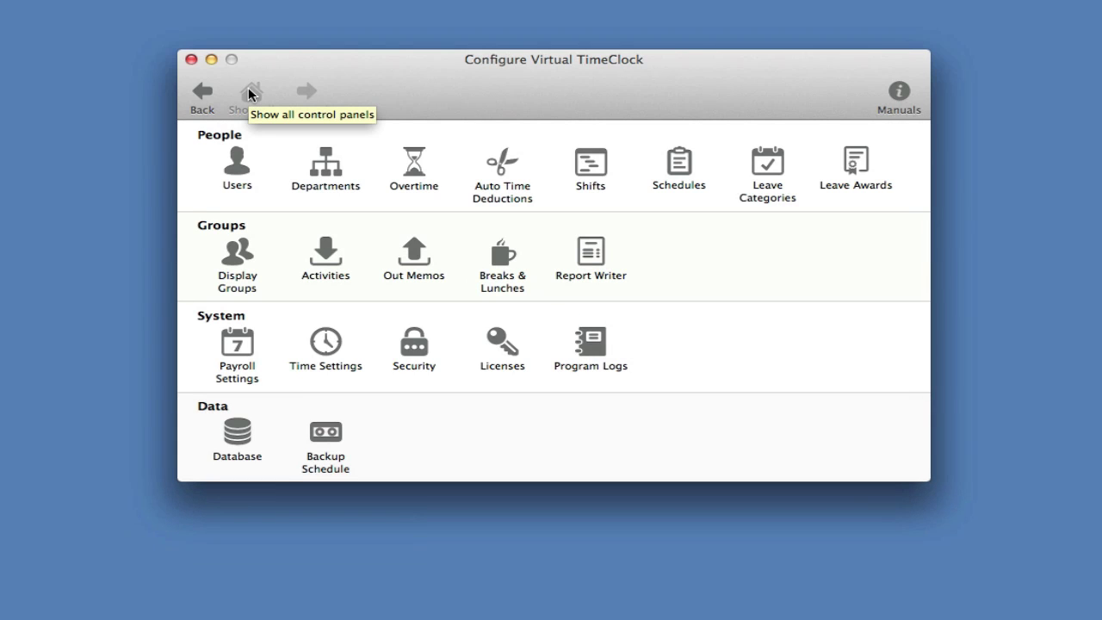
Step: Review the TimeClock Users display group's permitted user actions without changing them
click(238, 254)
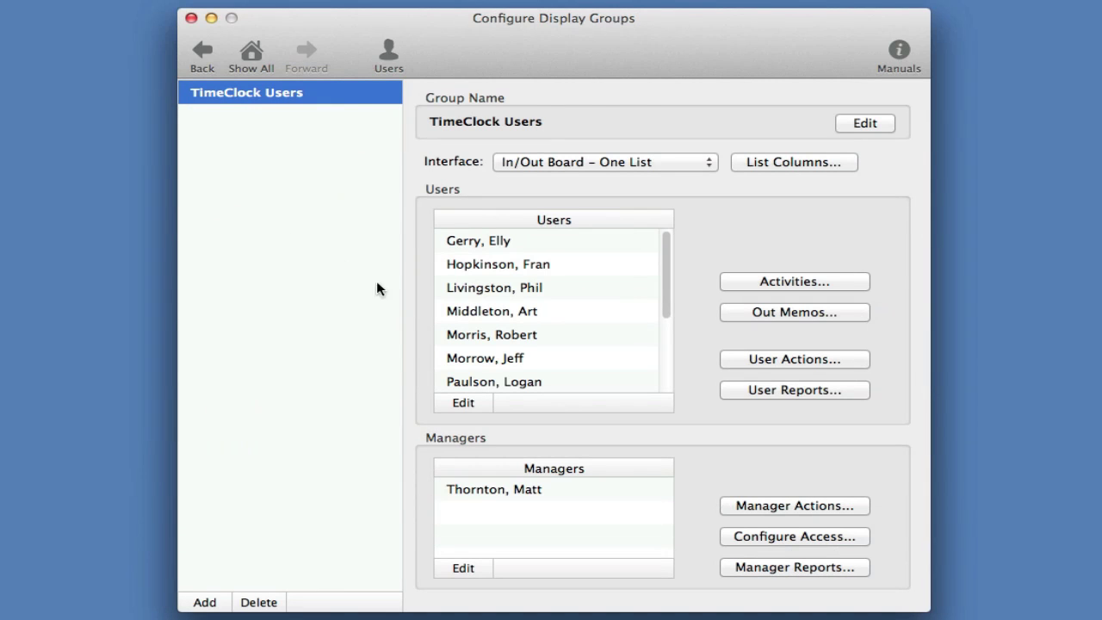
click(756, 359)
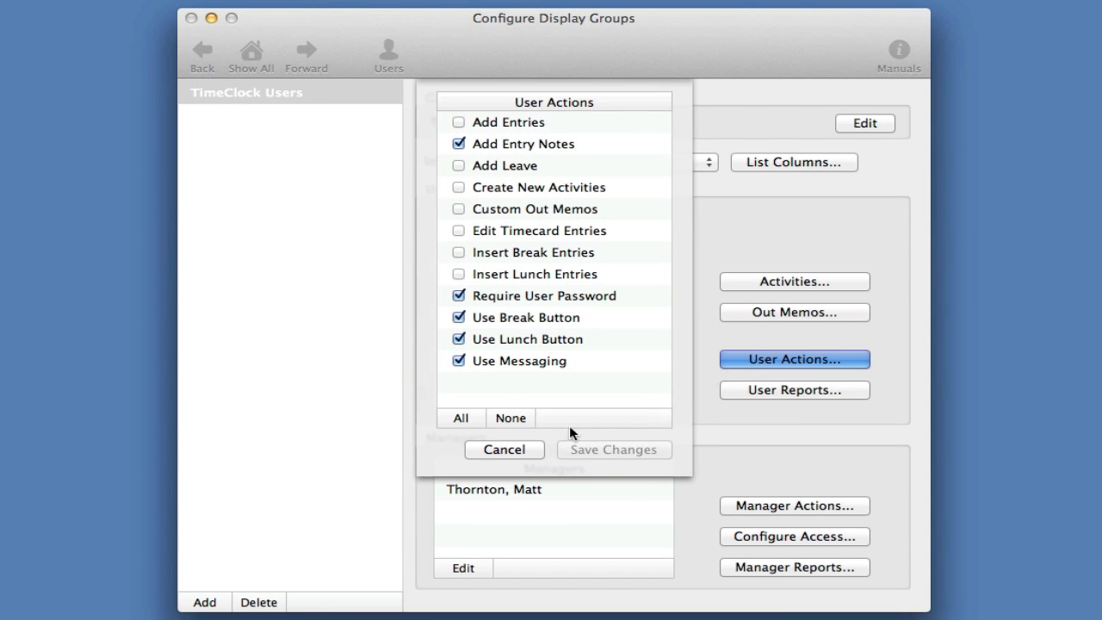
click(504, 449)
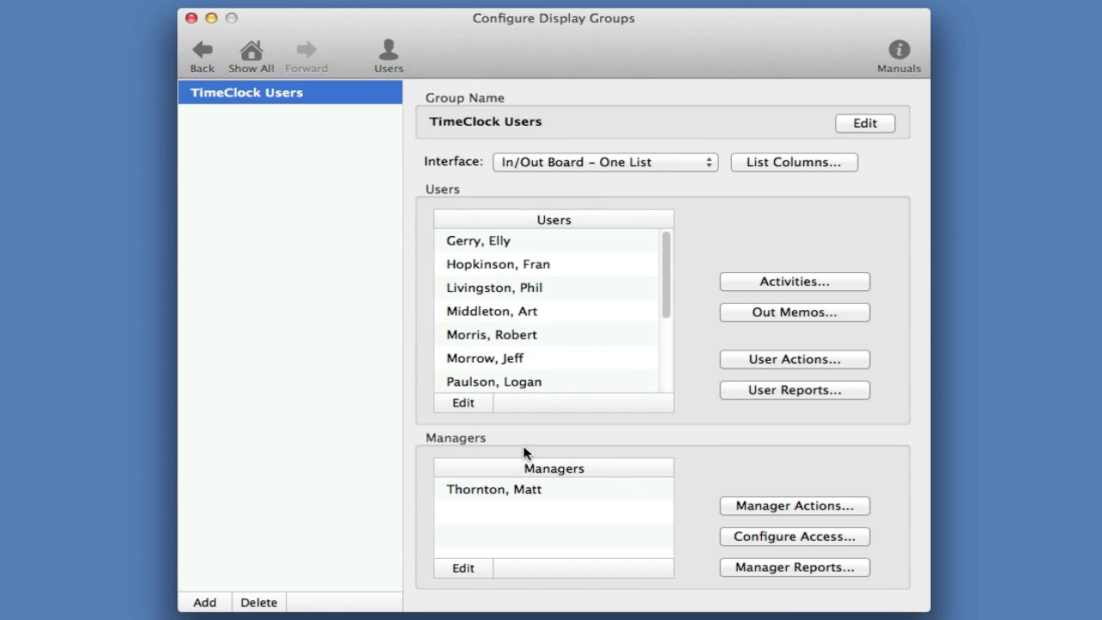
Step: Add the sixth employee as a group manager, keeping the In/Out Board – One List interface
click(464, 568)
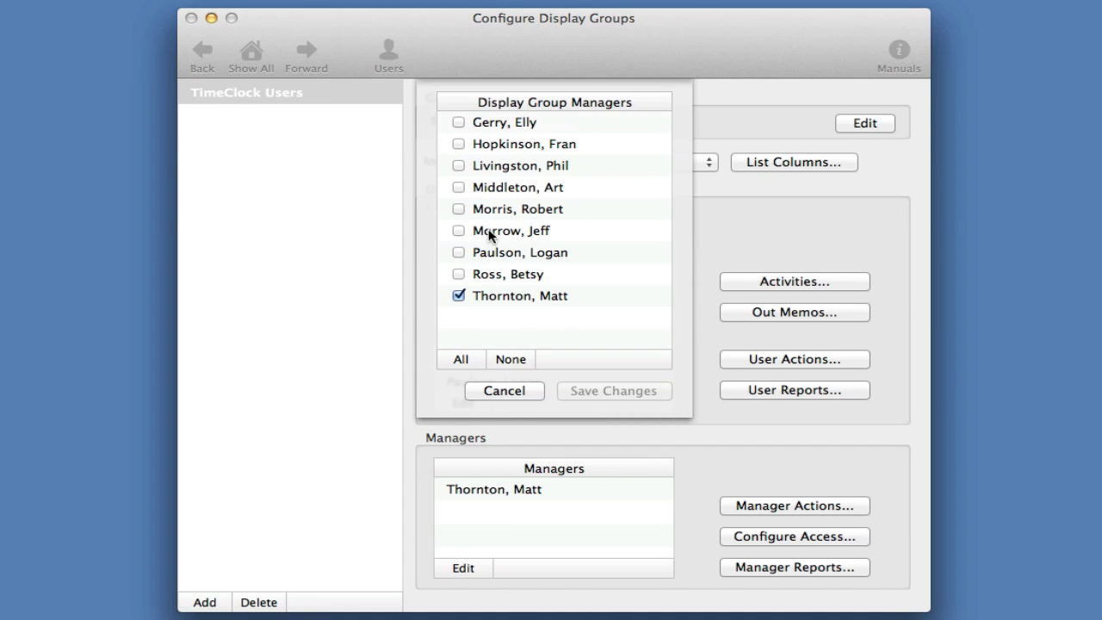
click(491, 231)
click(608, 391)
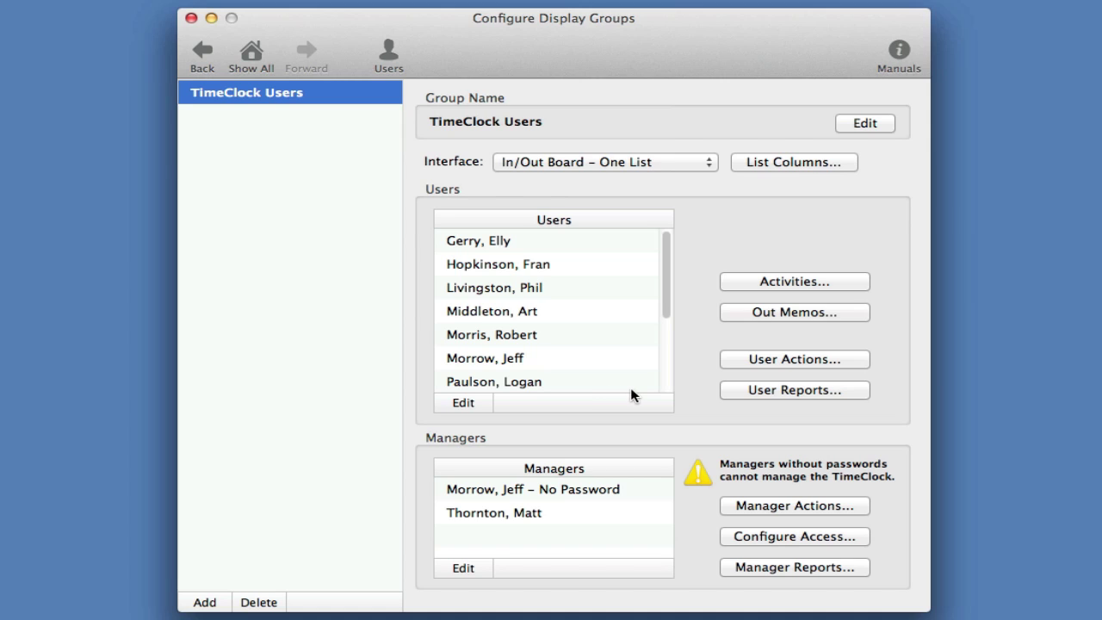
click(696, 160)
click(696, 160)
click(250, 56)
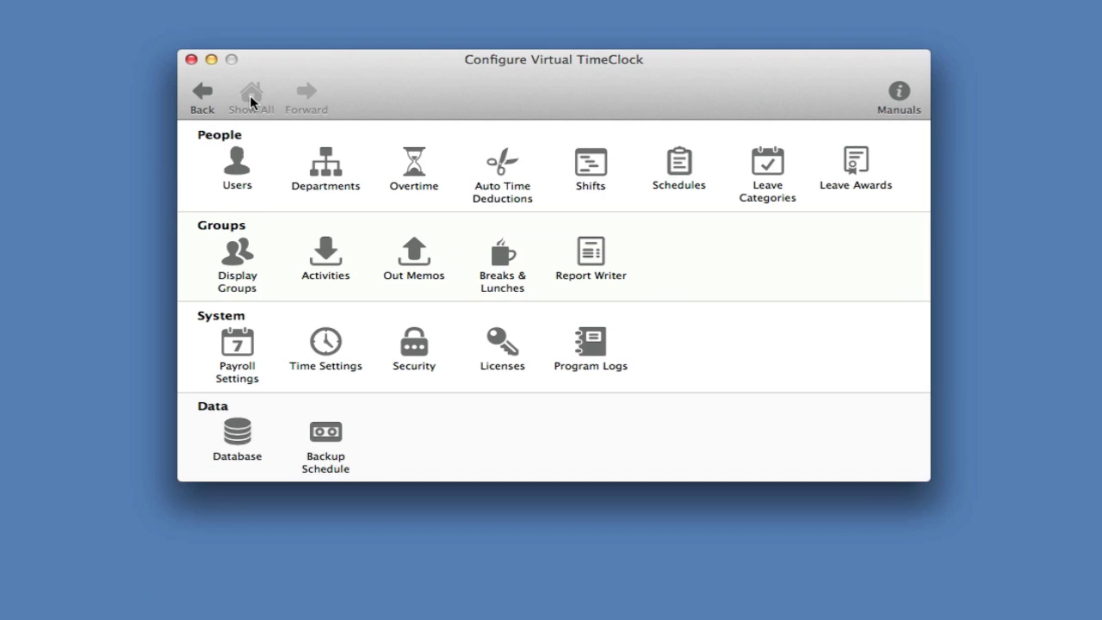
Step: Confirm payroll frequency stays Weekly, then bring up the Time Settings panel
click(248, 361)
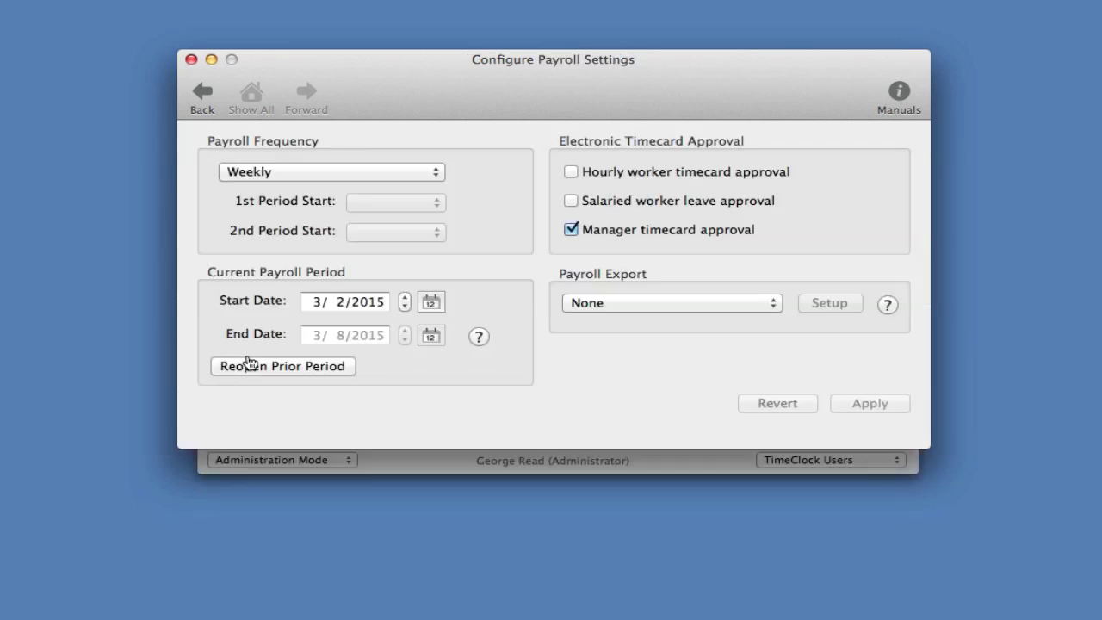
click(433, 175)
click(433, 172)
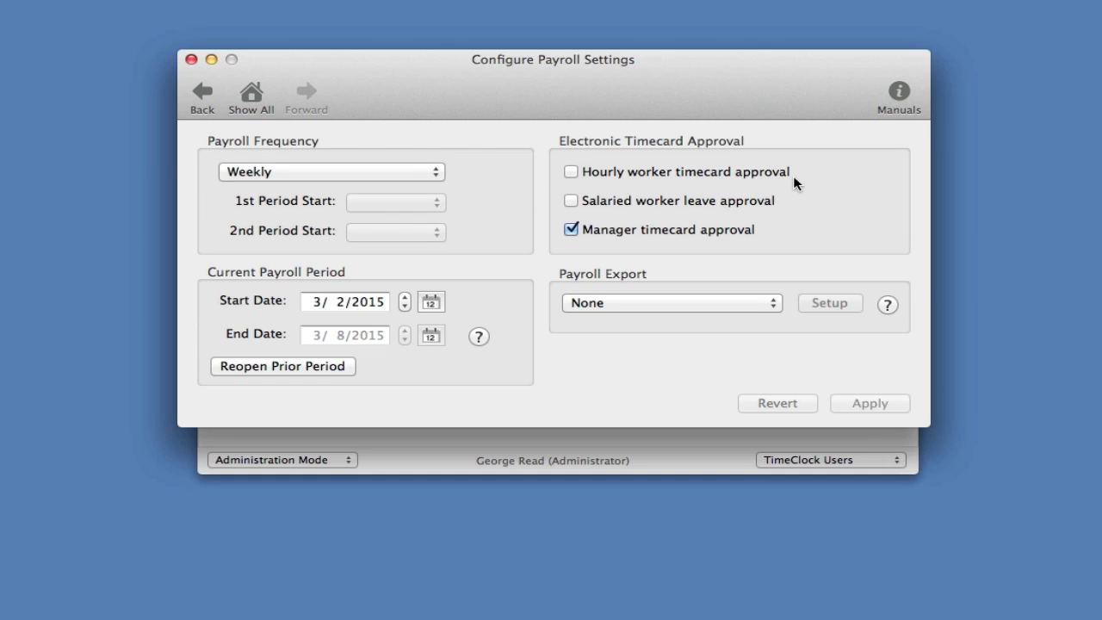
click(242, 95)
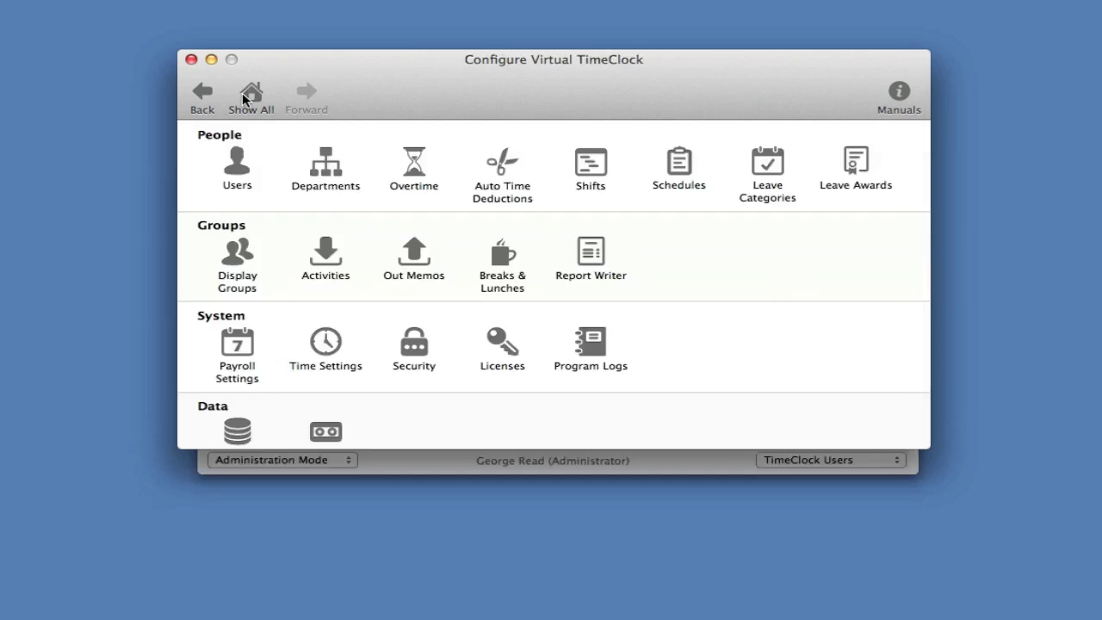
click(324, 344)
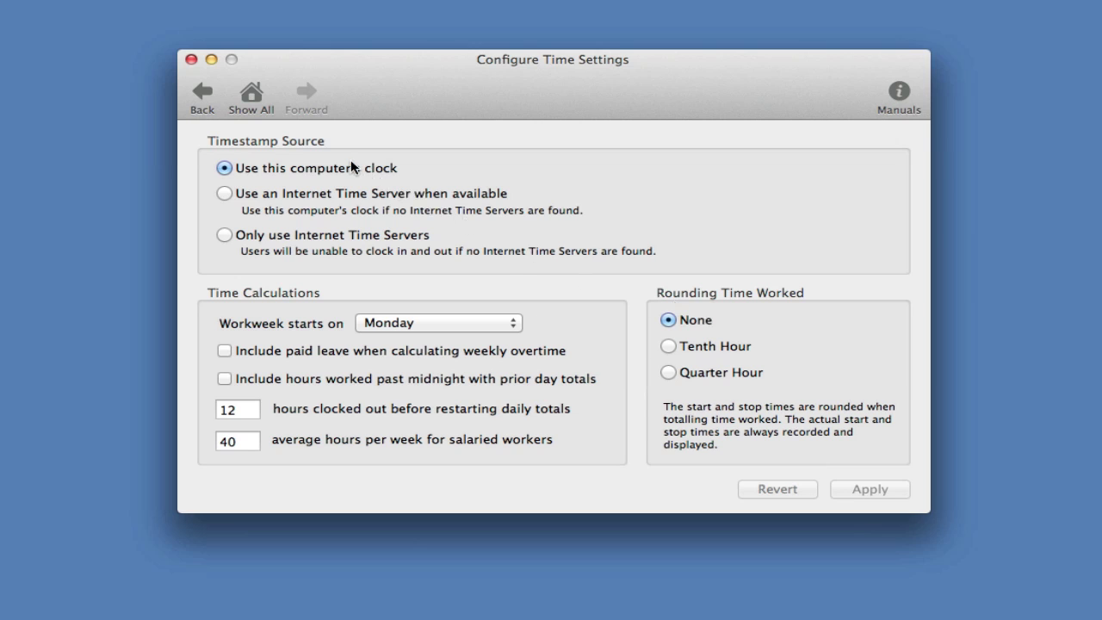
Step: Close the configuration window and bring up the administration/user mode choice
click(249, 96)
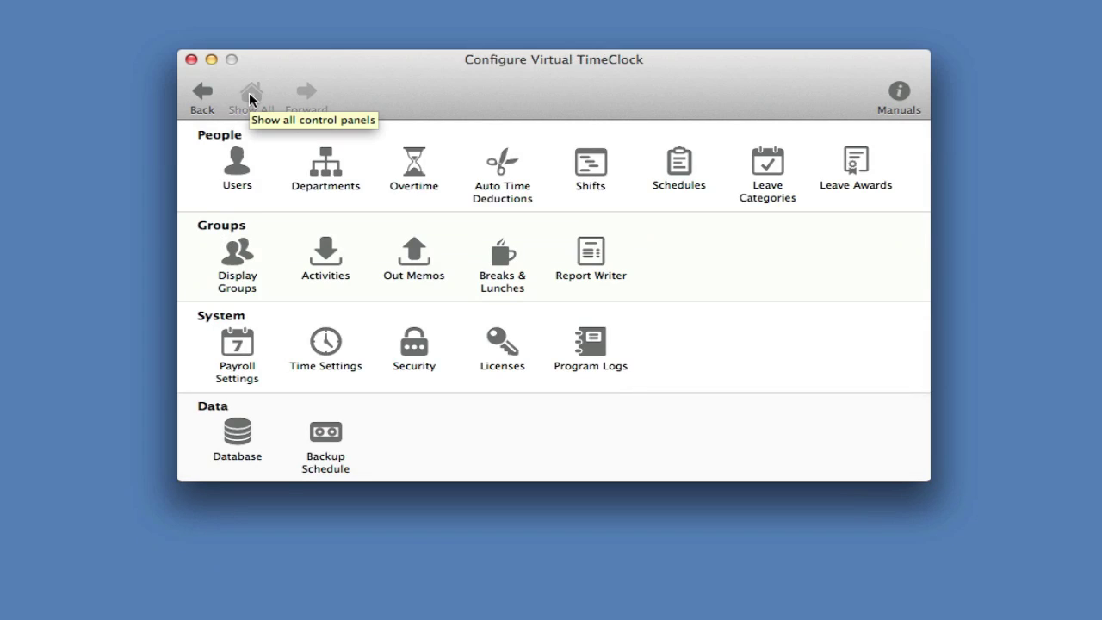
click(191, 59)
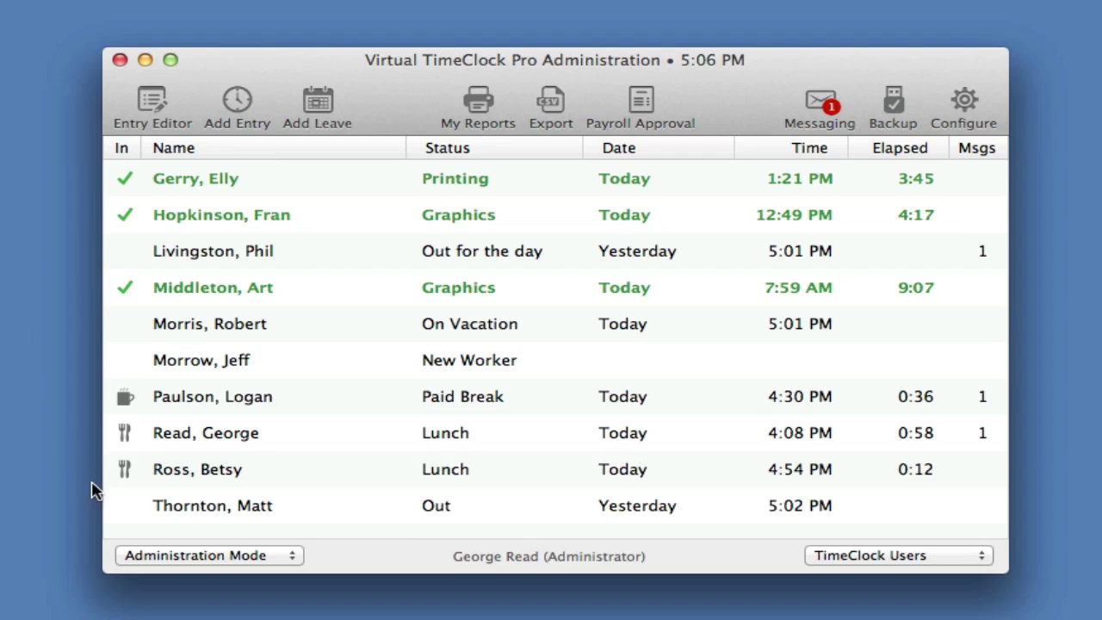
click(254, 556)
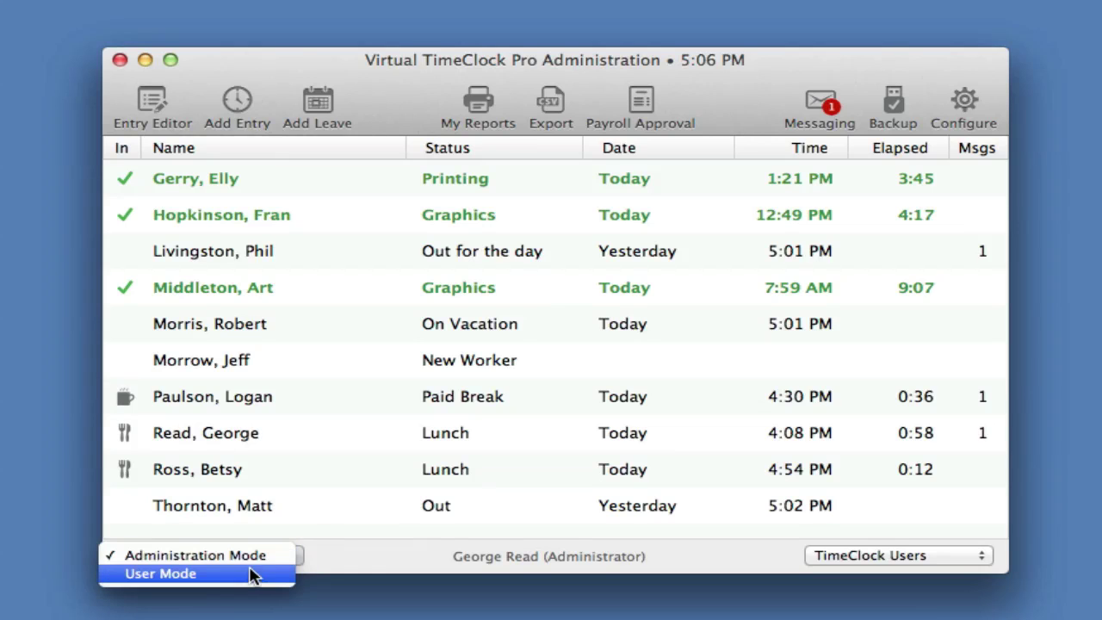
Step: Switch to User Mode and enlarge the in/out board so all ten rows show
click(254, 577)
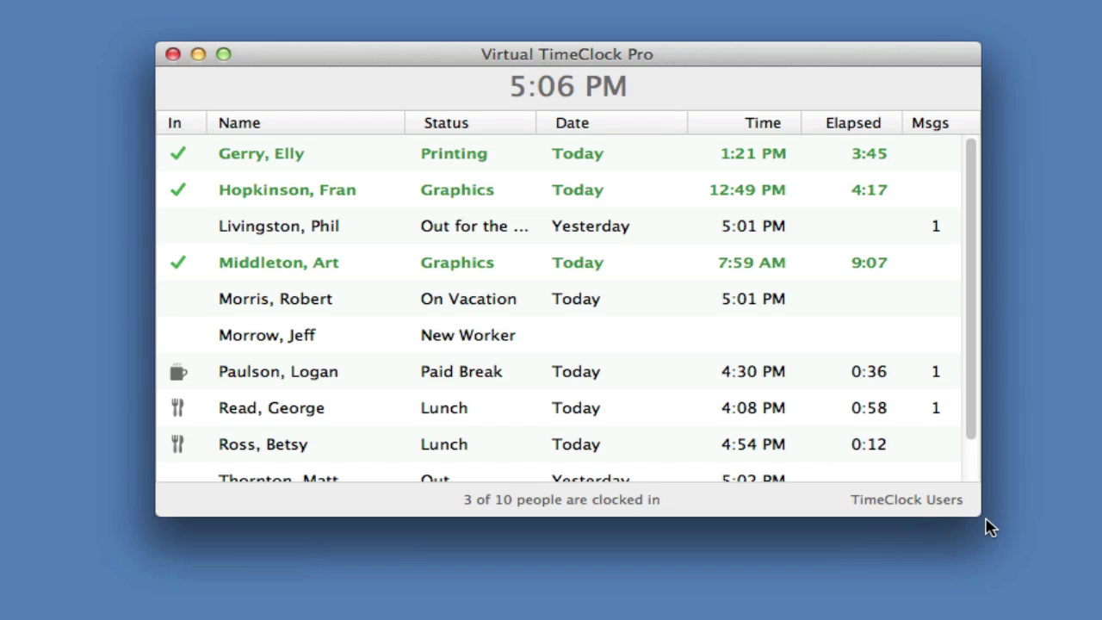
drag(981, 515, 983, 544)
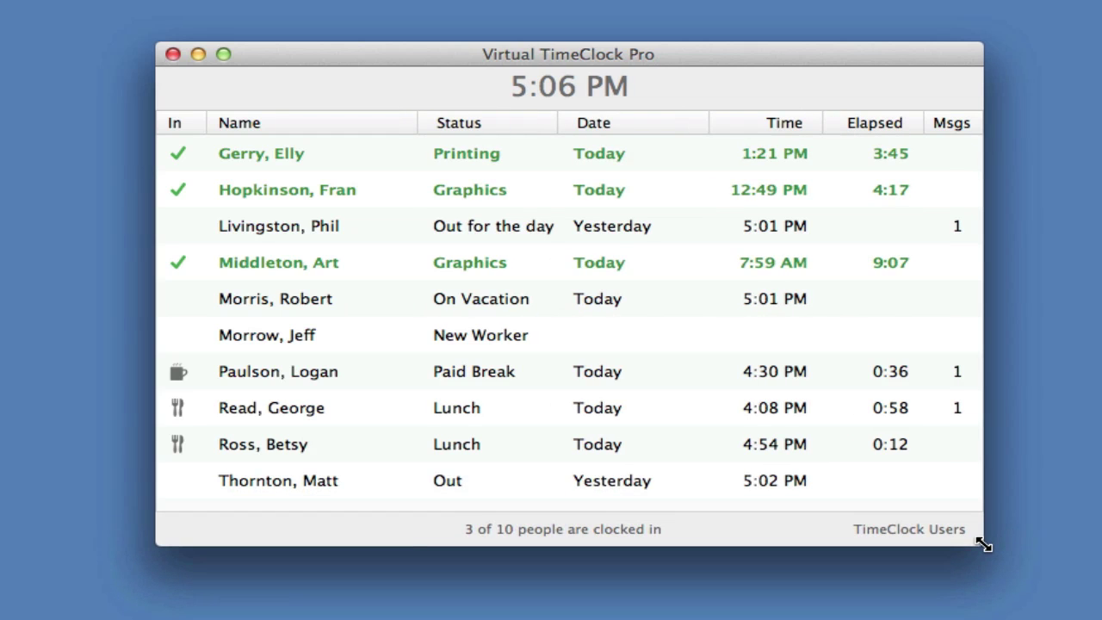